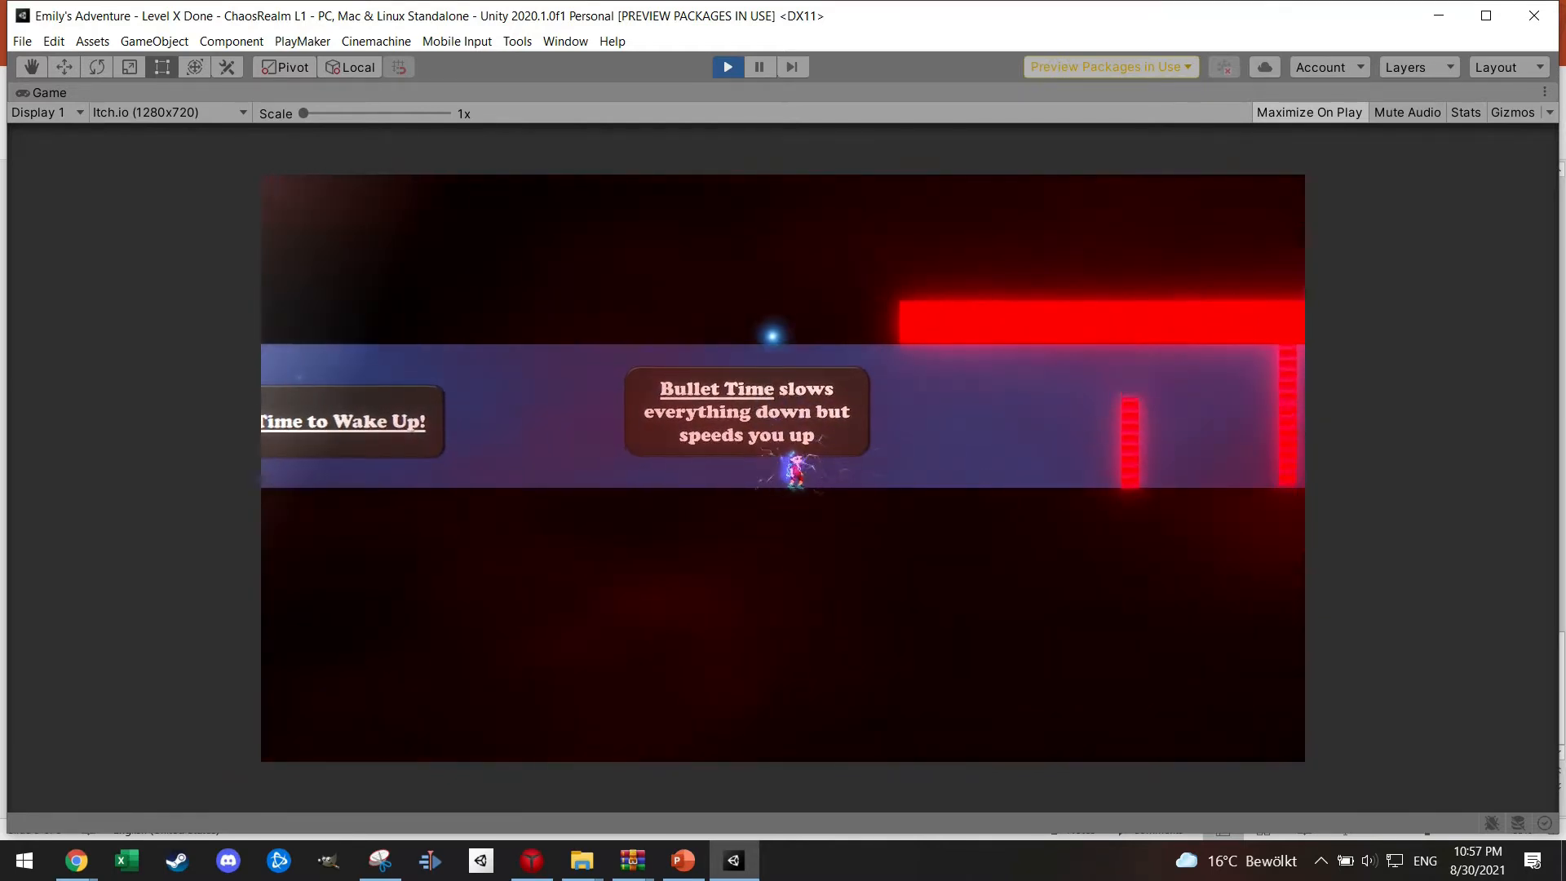
- Exit play mode to stop the running bullet-time demo
left_click(728, 68)
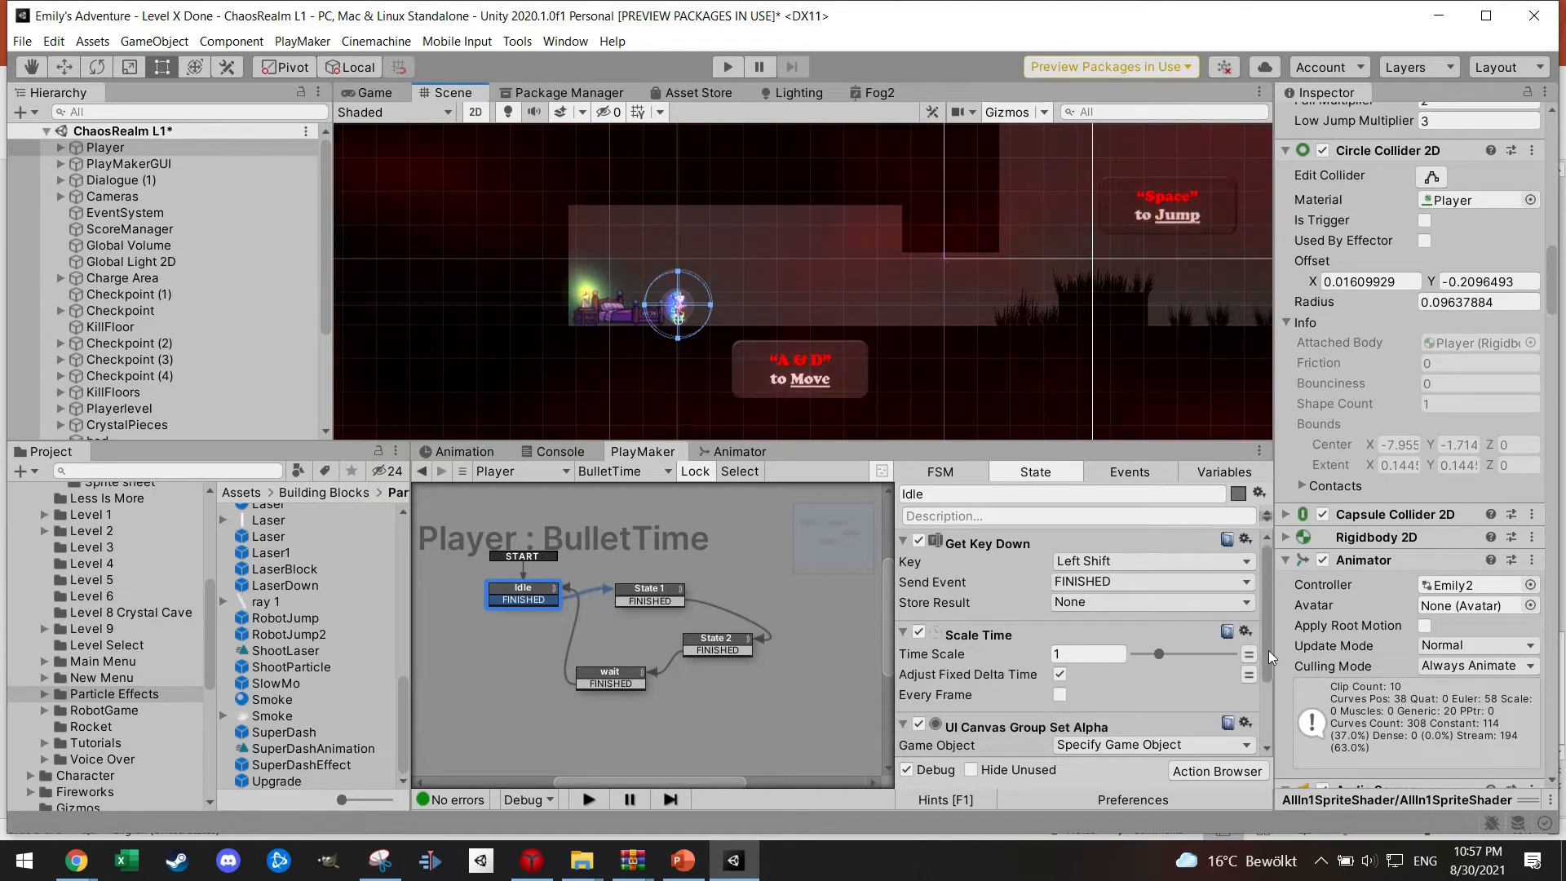
scroll(1269, 649, "down", 2)
scroll(1272, 678, "up", 2)
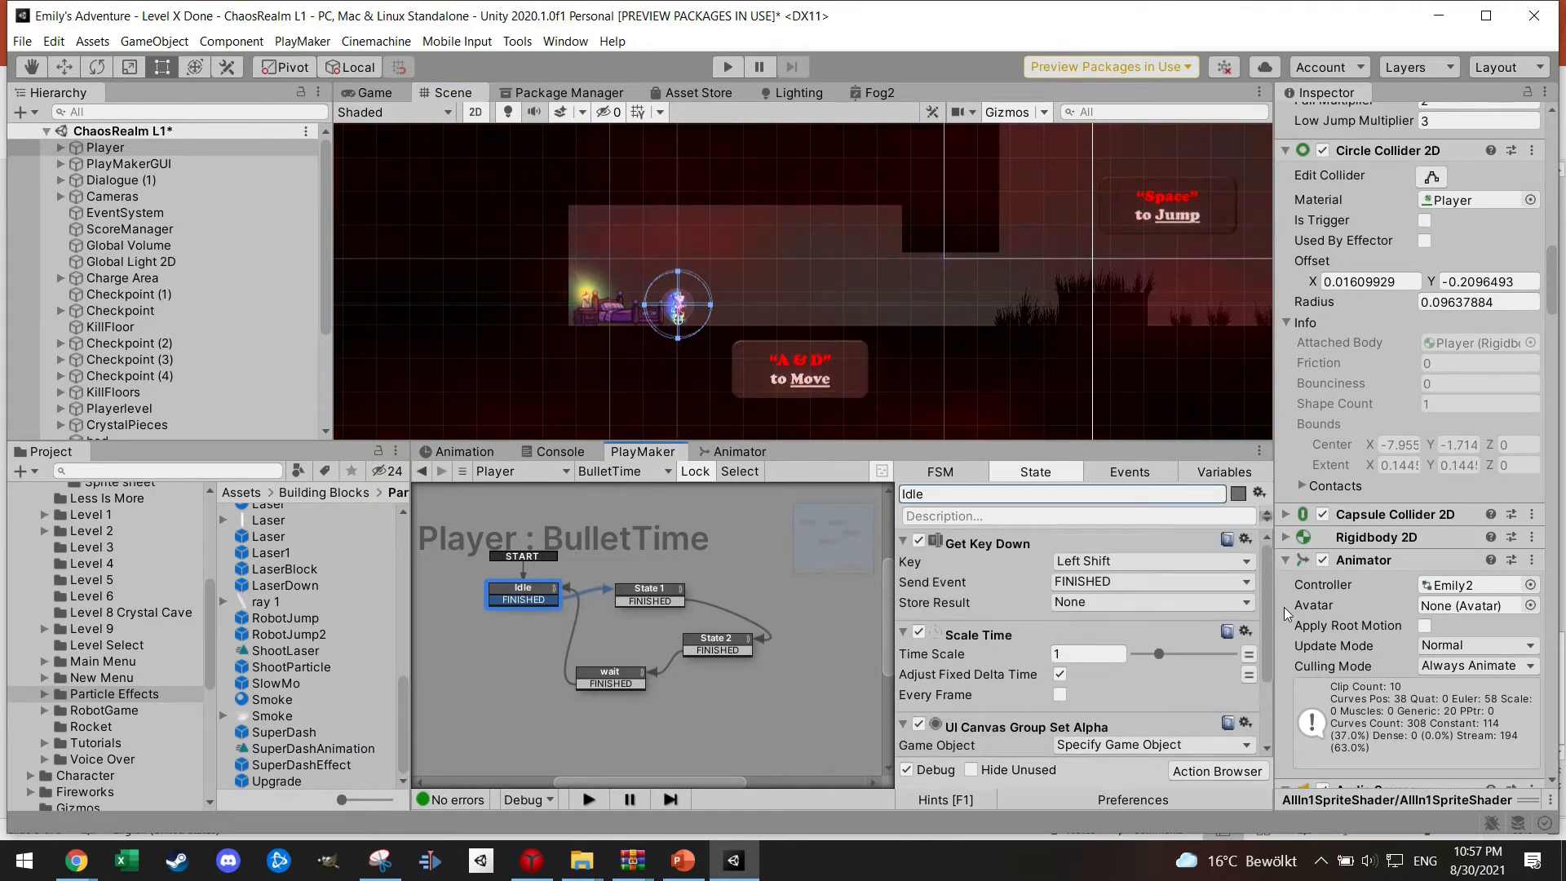
scroll(1272, 677, "down", 3)
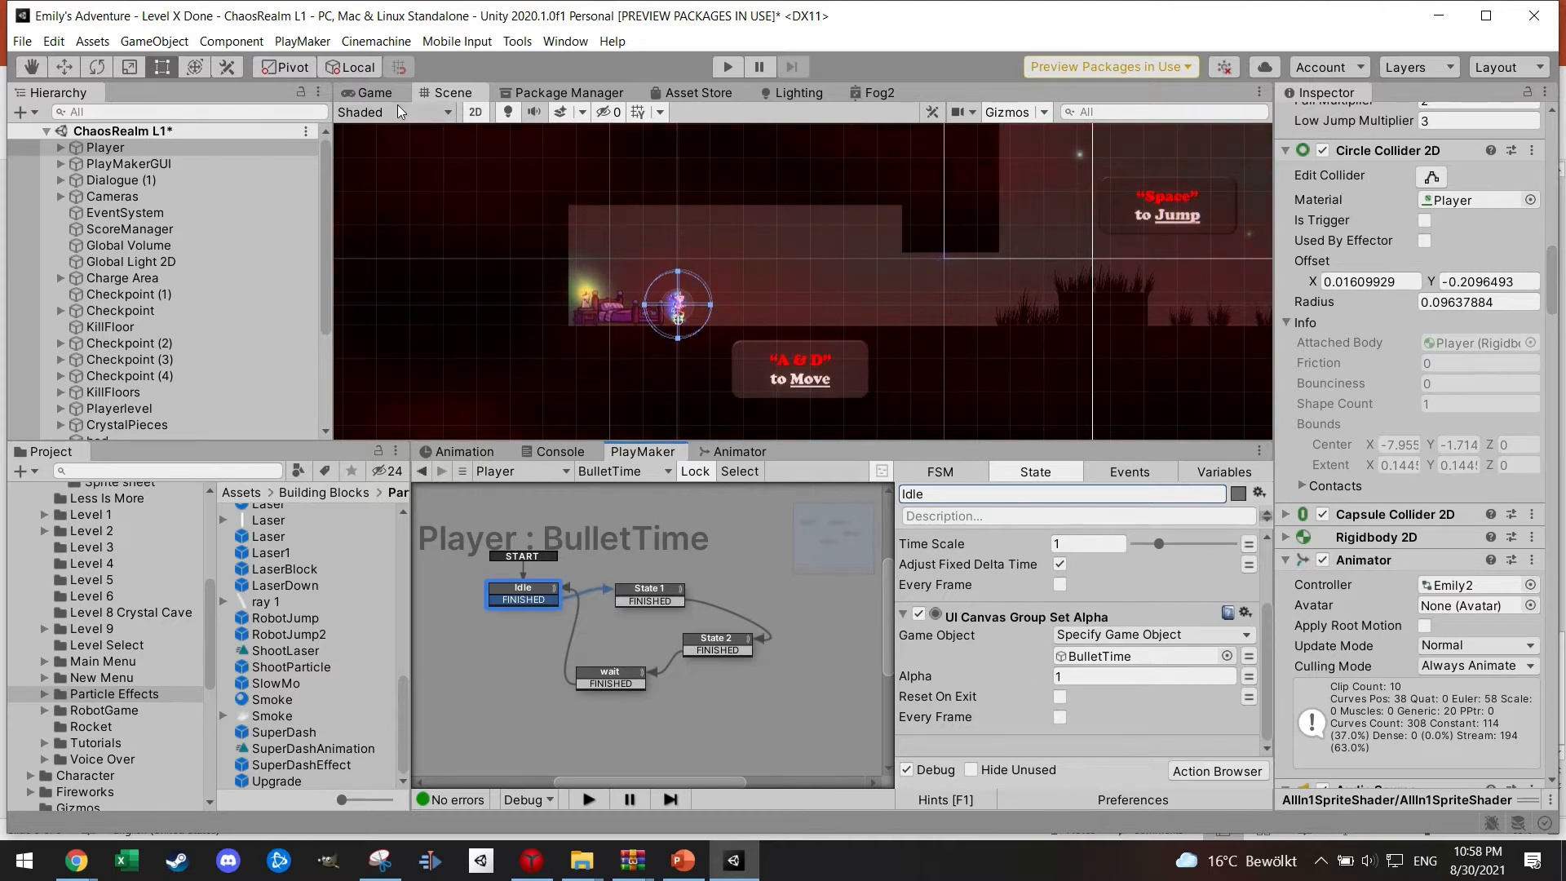
- Show the Game camera view in place of the Scene view
left_click(375, 92)
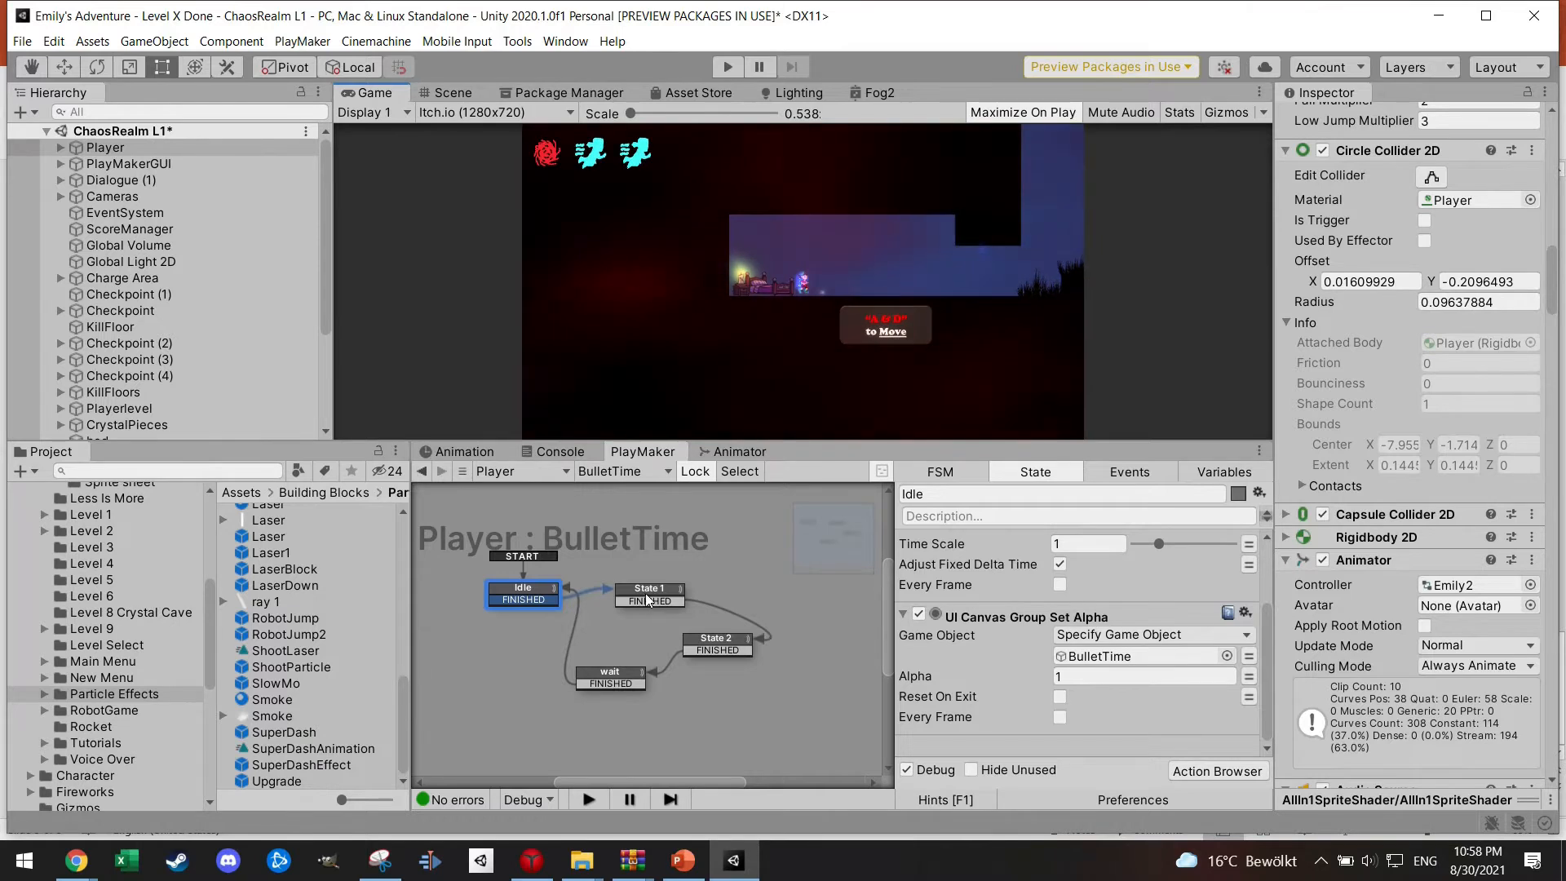
- Select State 1 and highlight its SlowMo spawn and 0.3 time-scale actions
left_click(651, 595)
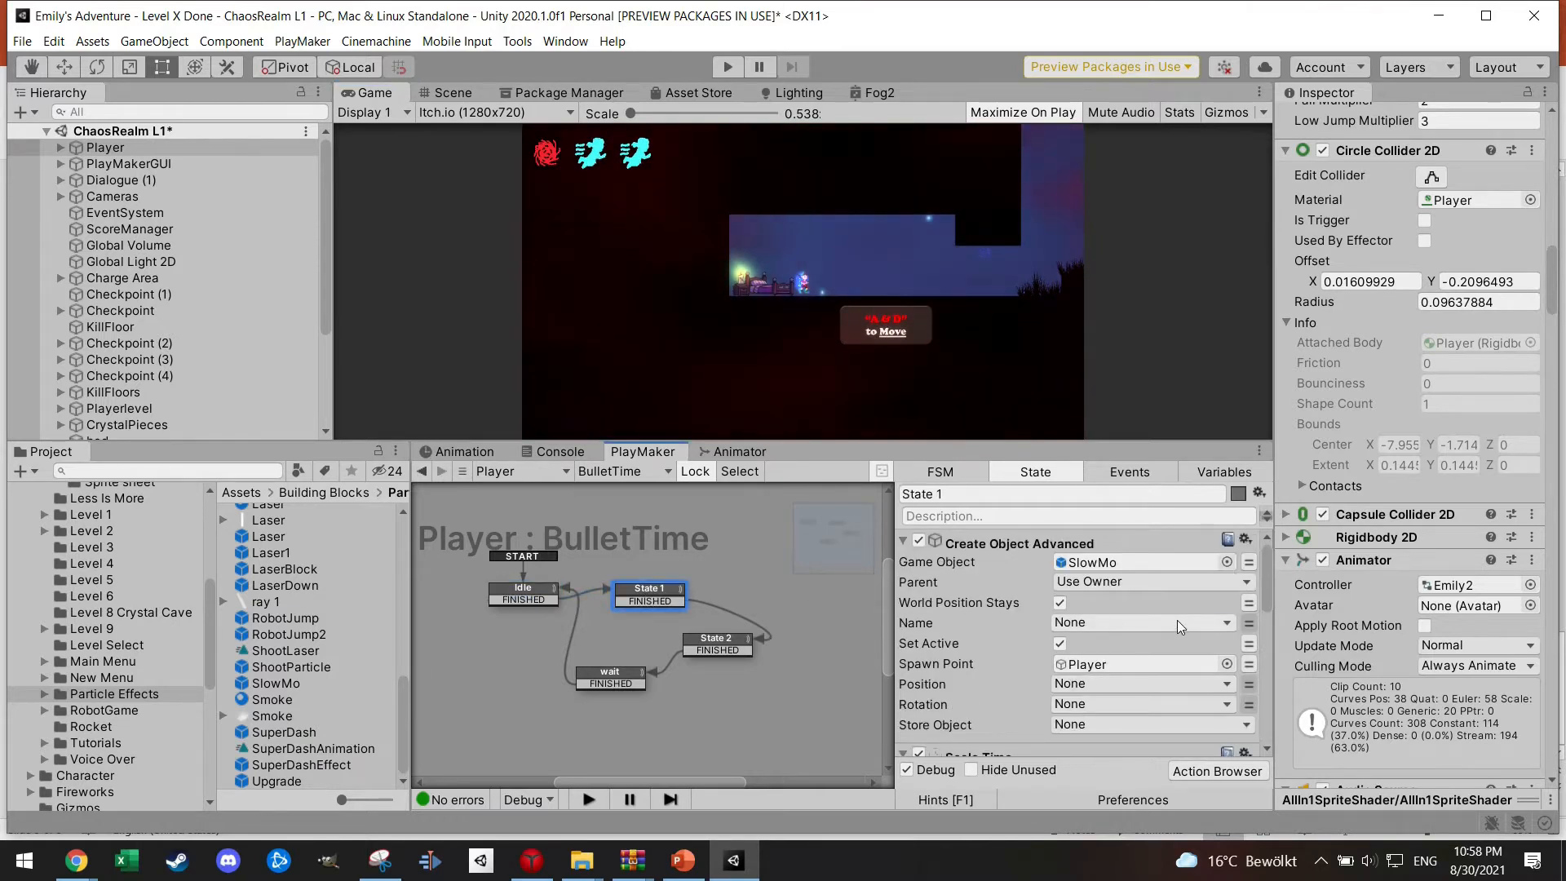
left_click(1089, 563)
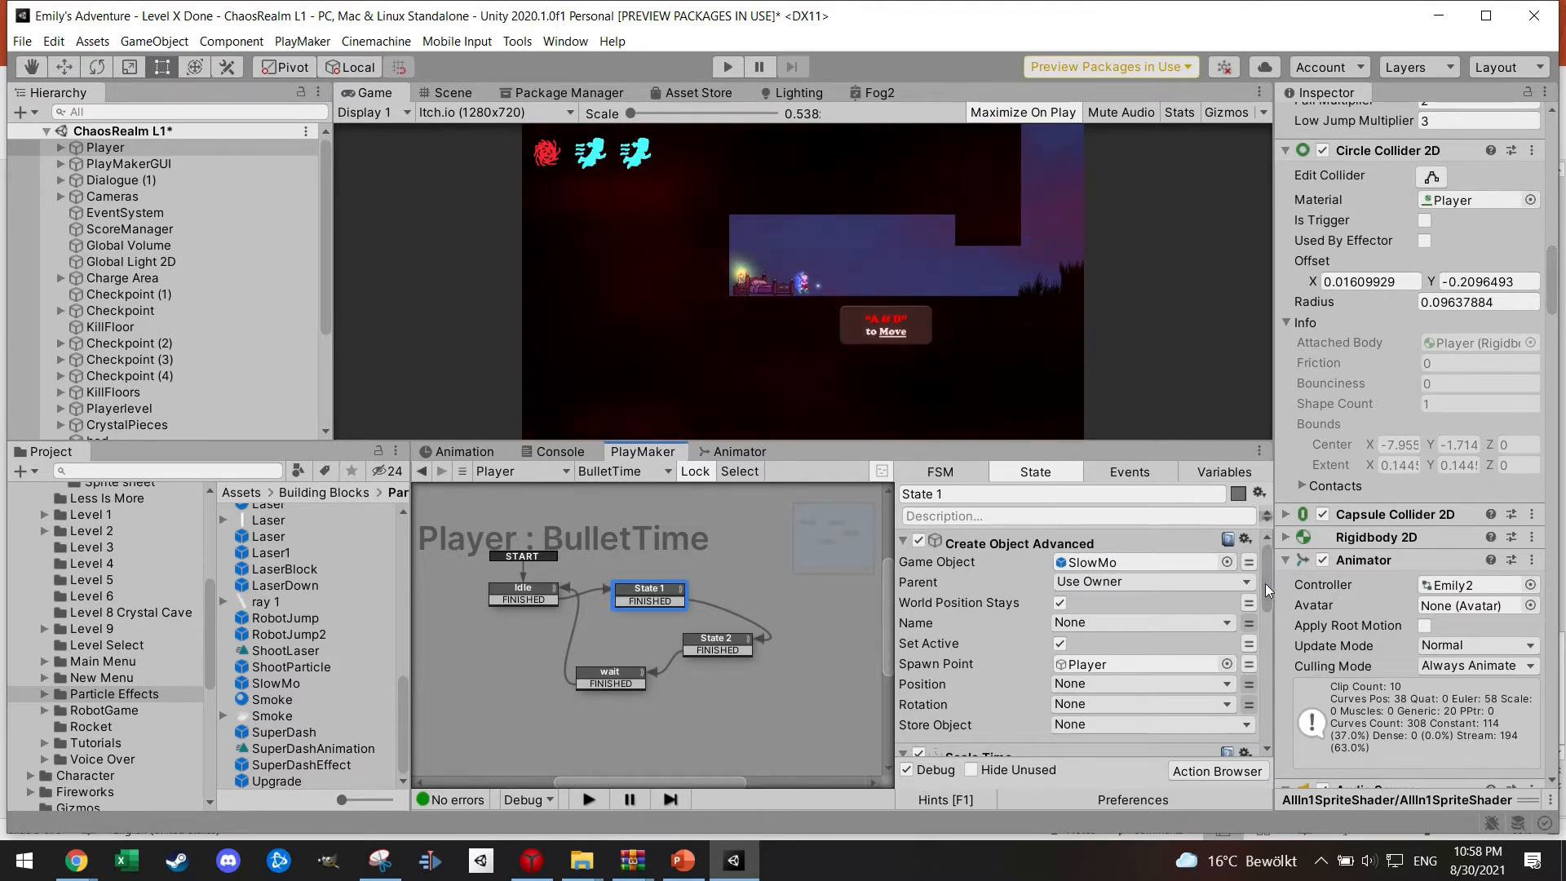
scroll(1266, 584, "down", 1)
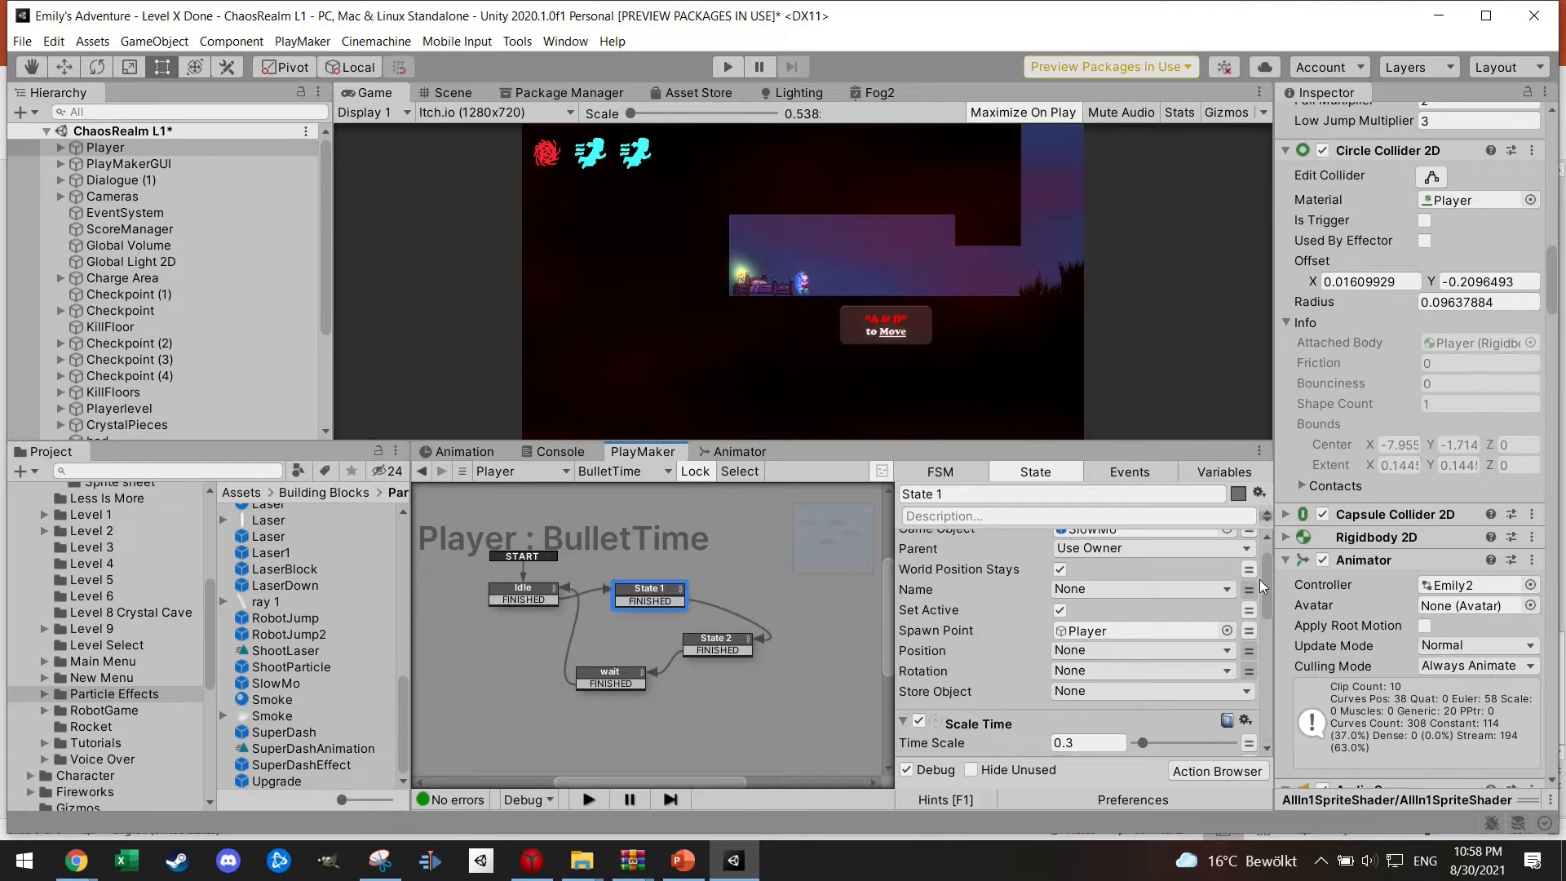
left_click_drag(1267, 584, 1269, 615)
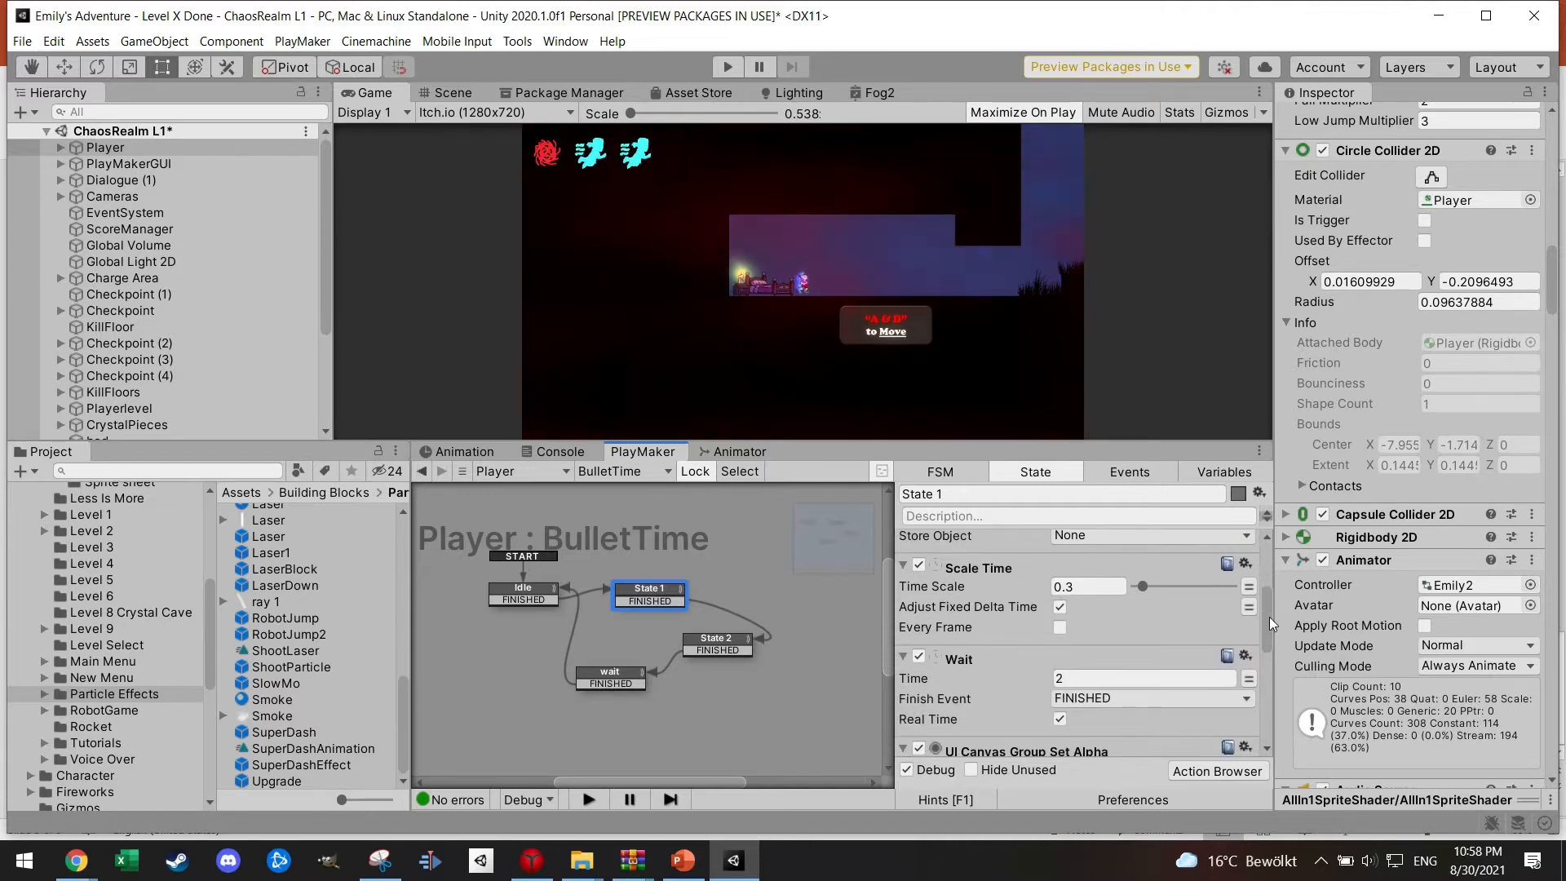
left_click(1006, 572)
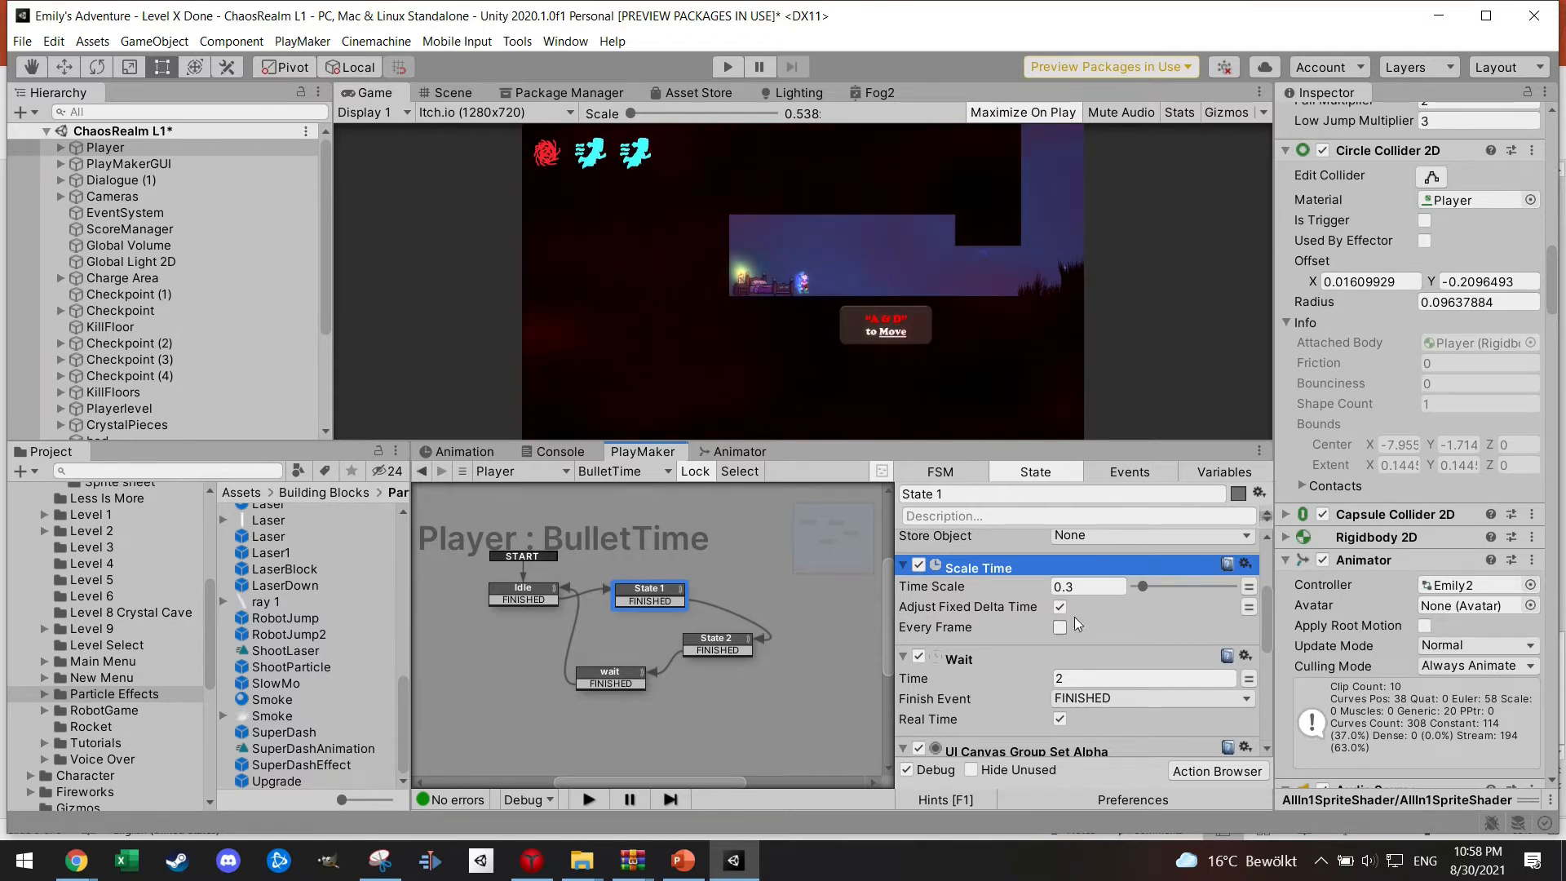
left_click_drag(1267, 622, 1258, 641)
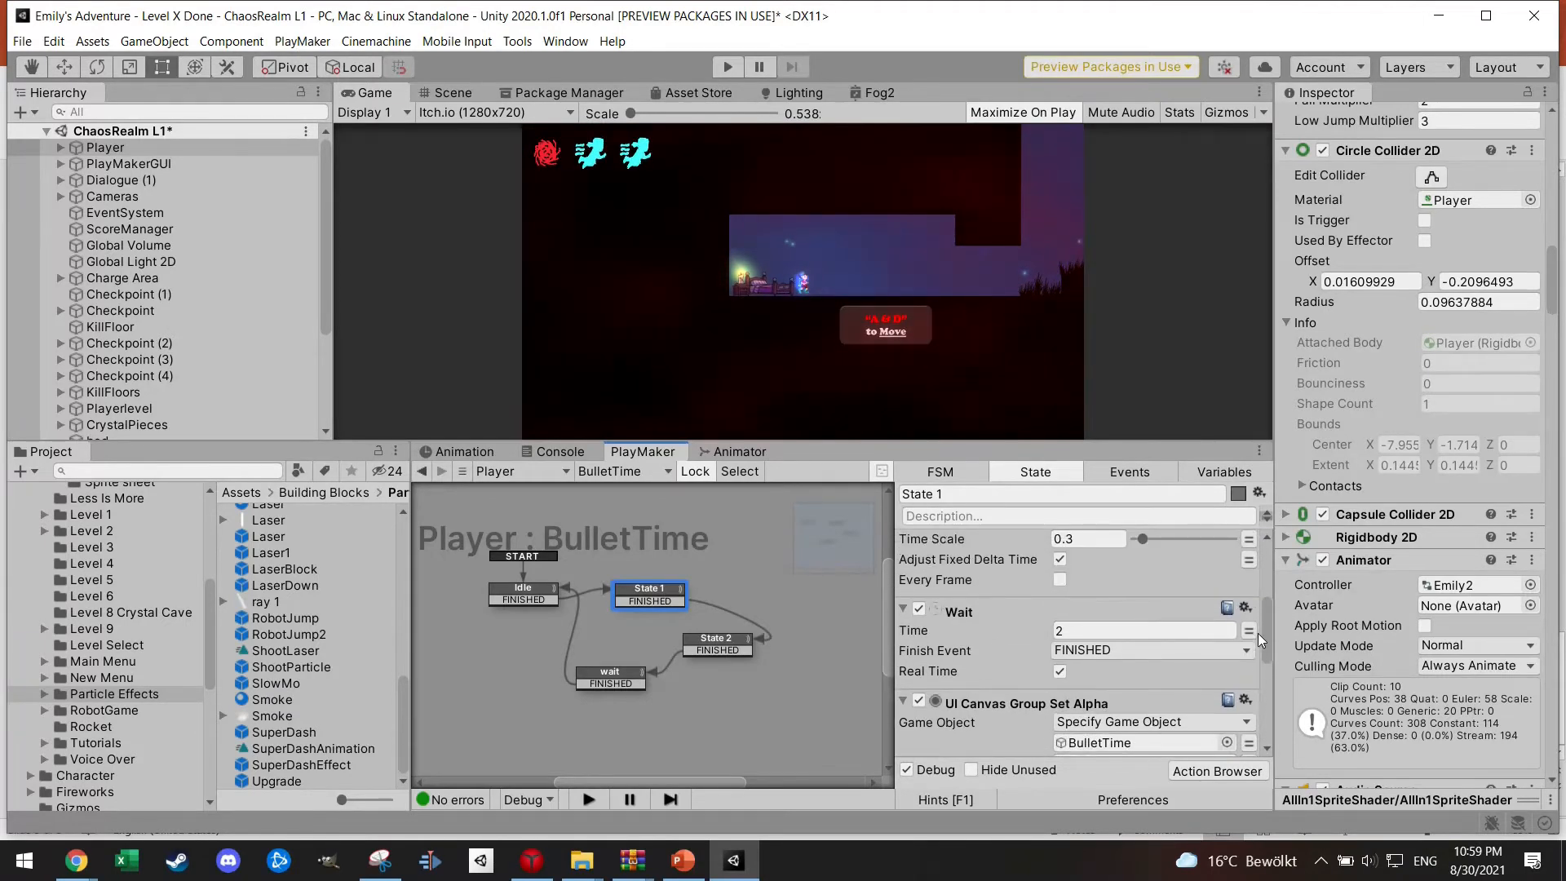
scroll(1257, 633, "up", 1)
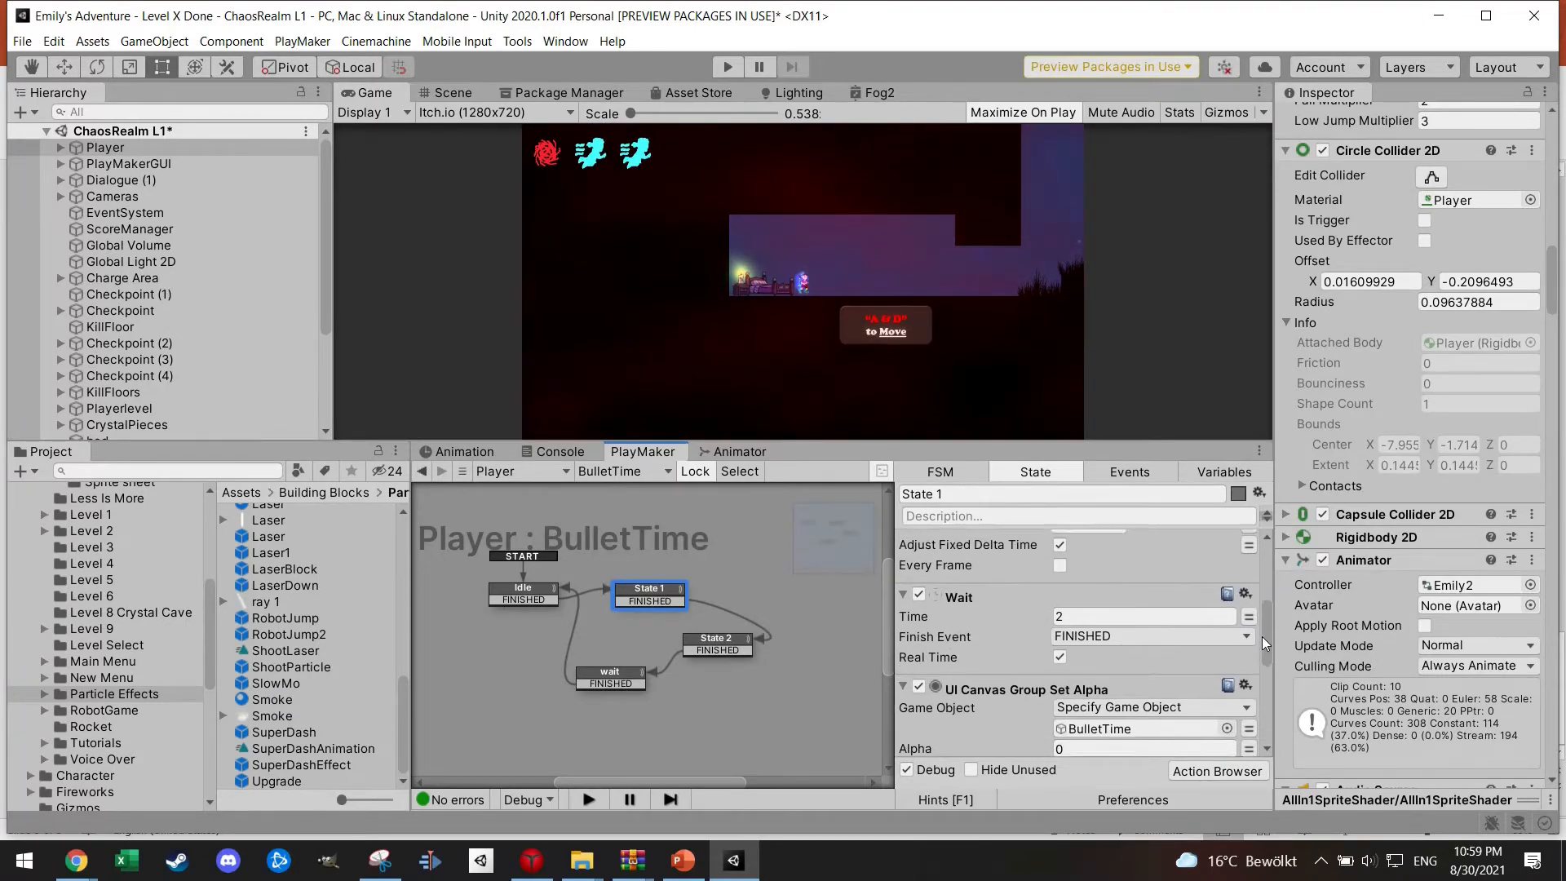
left_click_drag(1258, 632, 1263, 665)
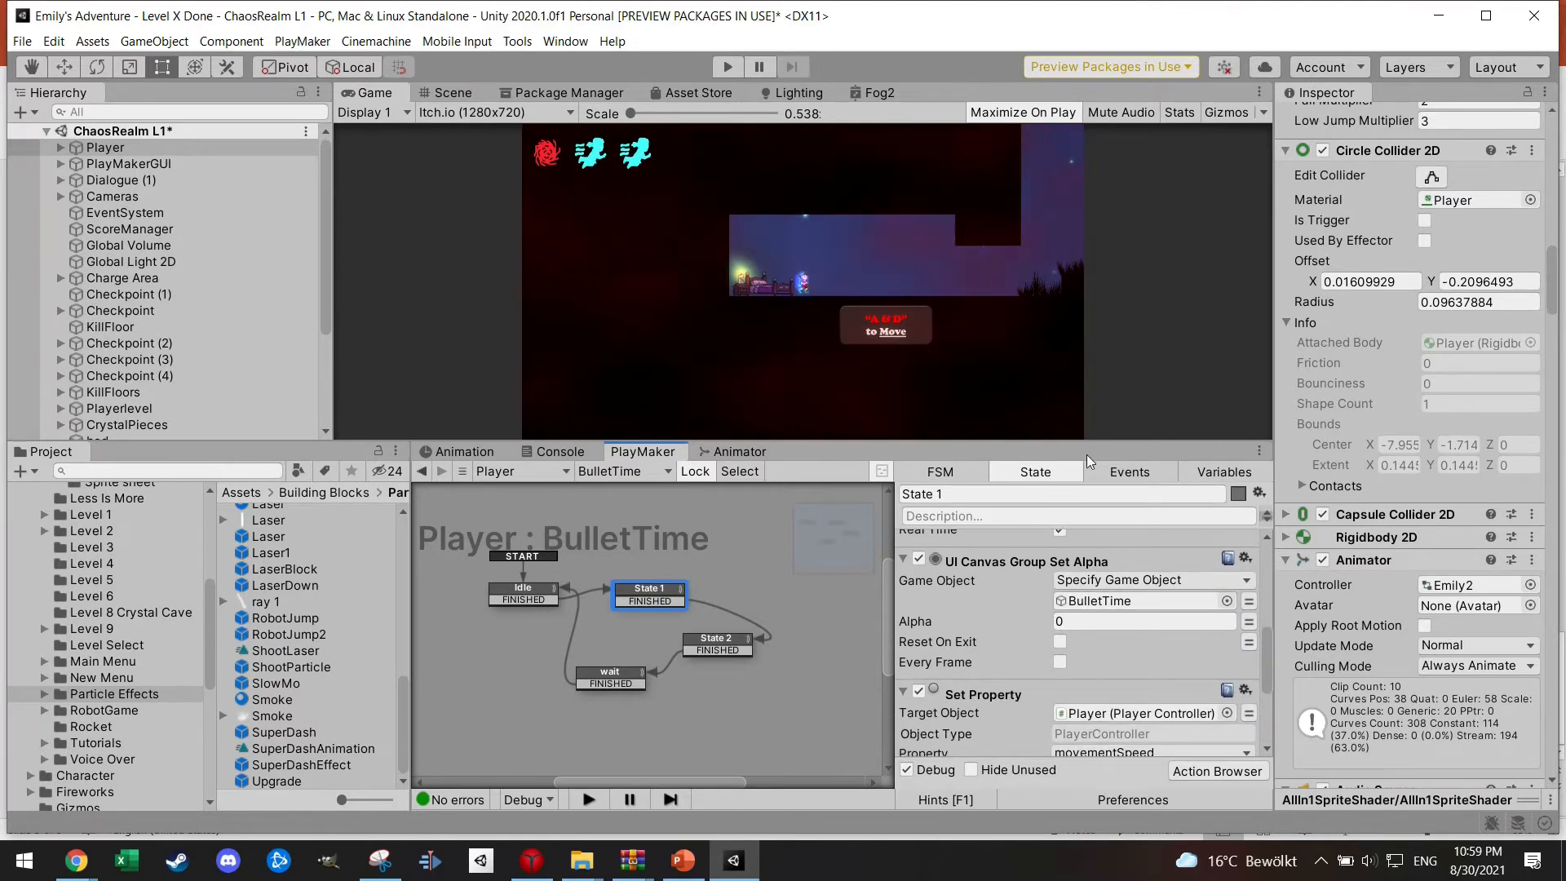
left_click_drag(1265, 659, 1267, 692)
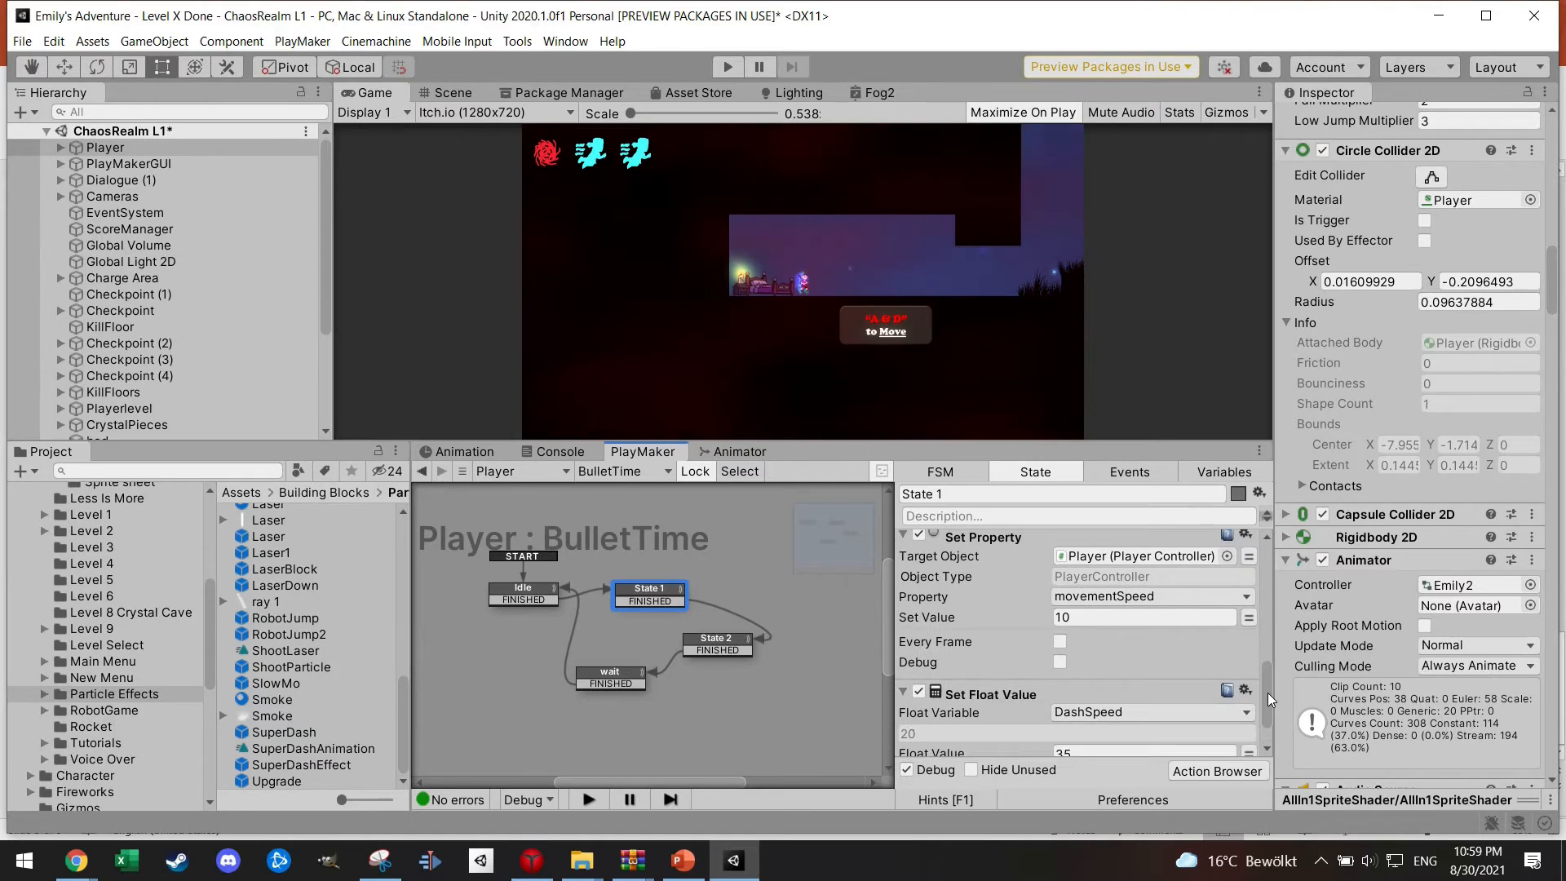
scroll(1268, 692, "up", 1)
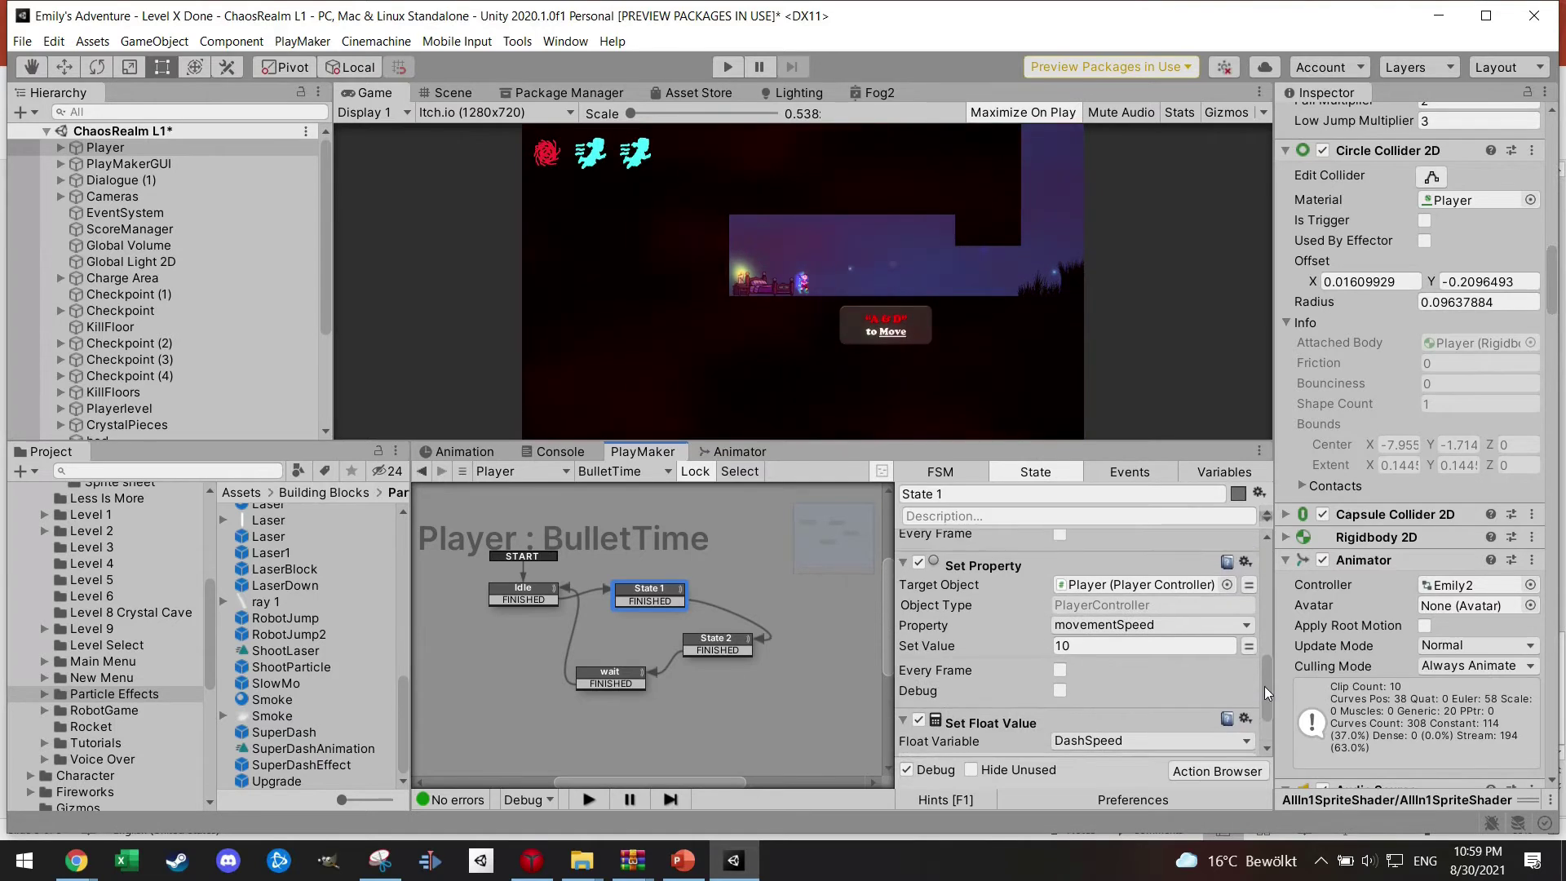
- Show the Player's Player Controller settings, then select State 2 in the graph
left_click(139, 150)
scroll(1446, 360, "up", 5)
scroll(1447, 360, "down", 3)
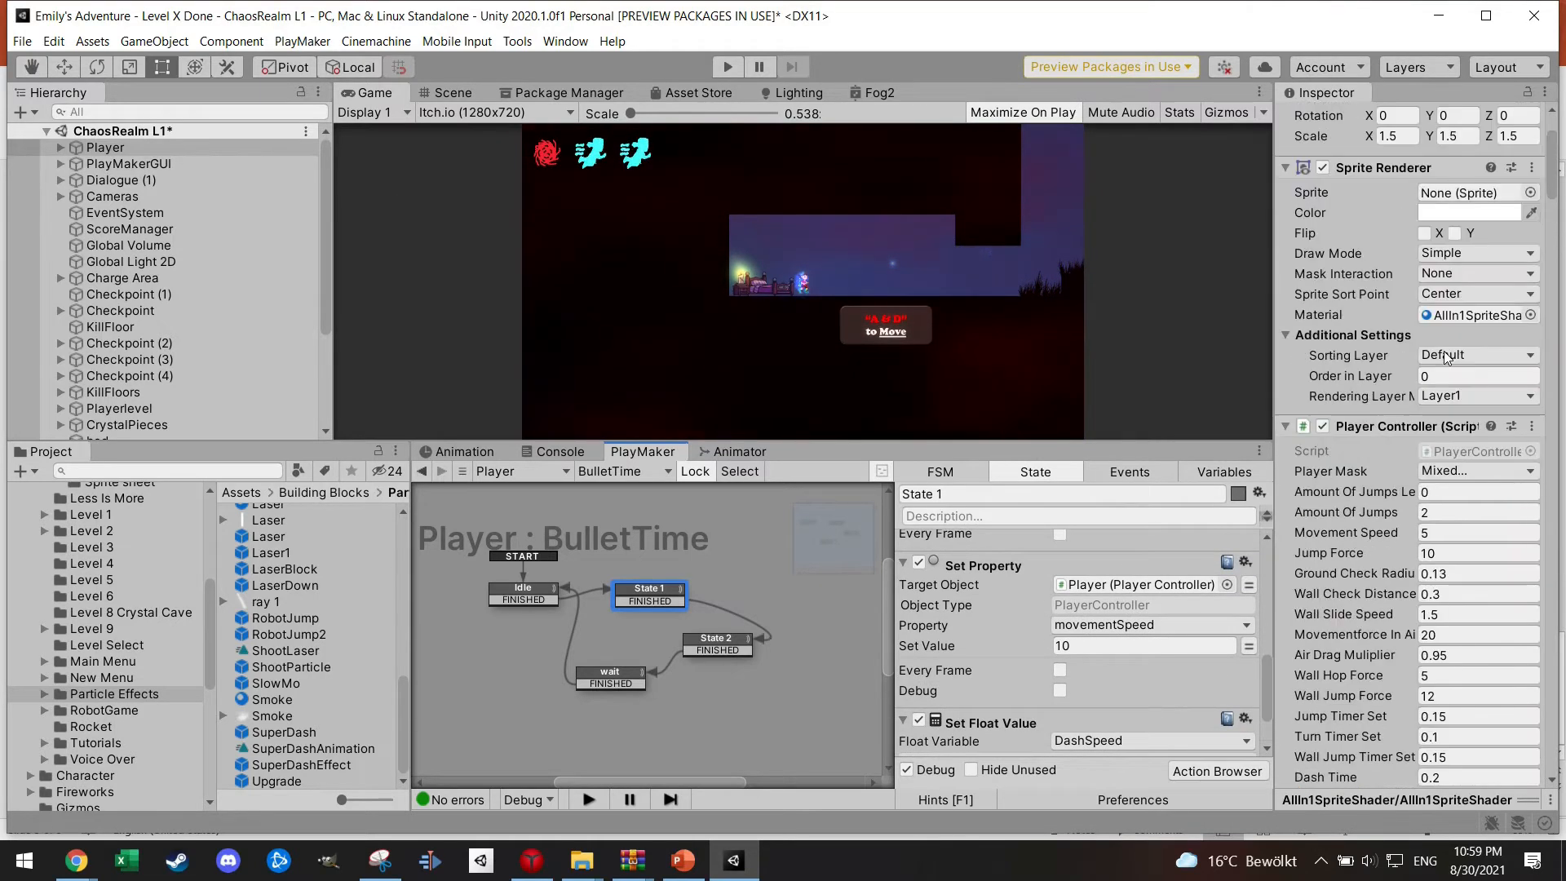
scroll(1446, 358, "down", 3)
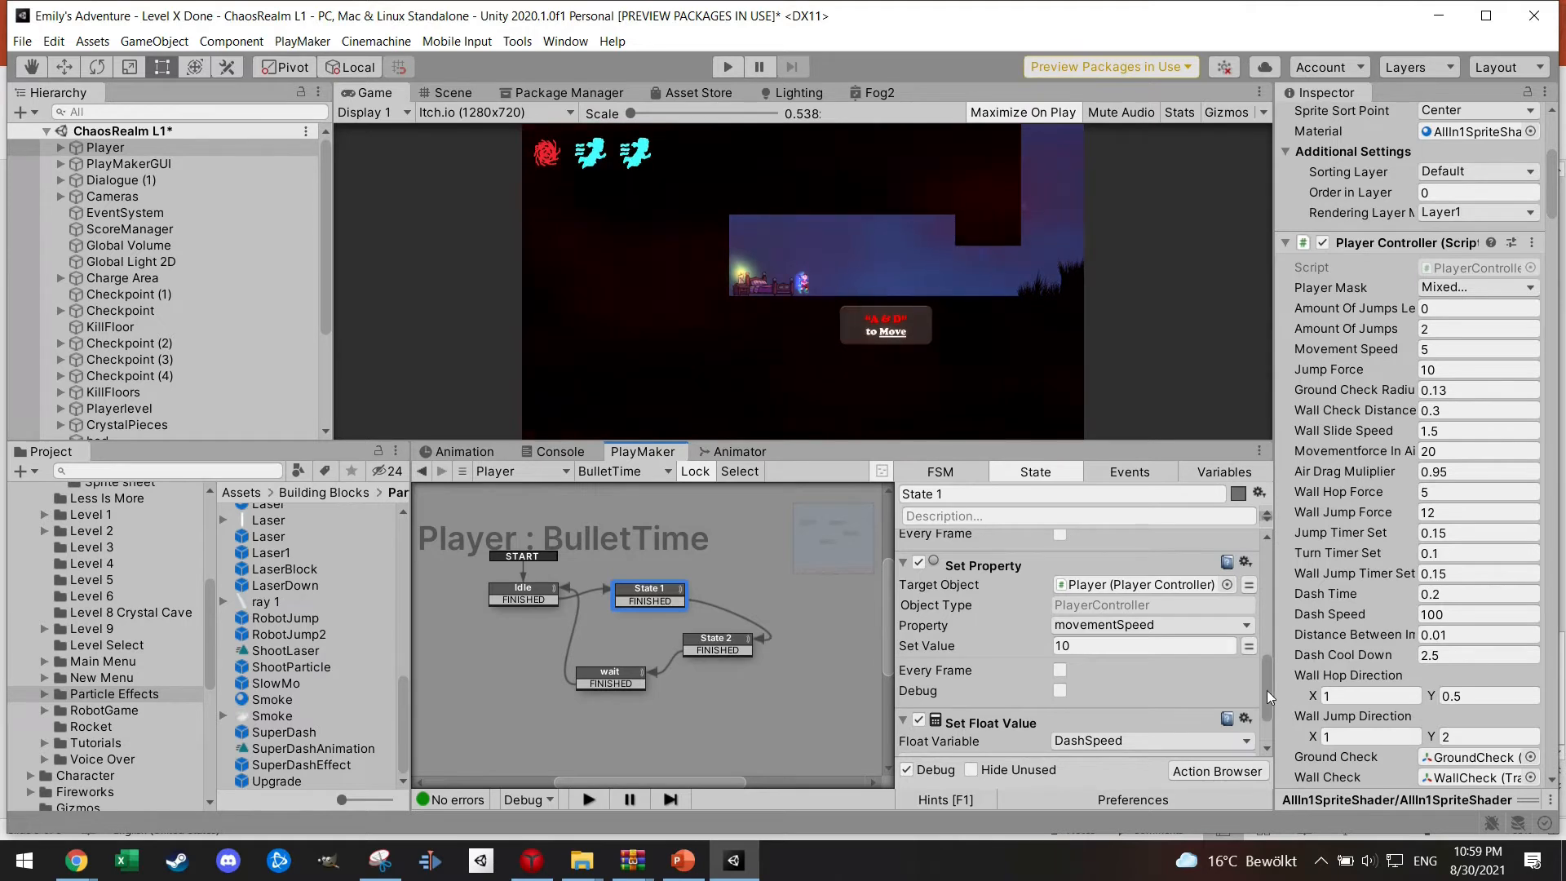
scroll(1267, 690, "down", 2)
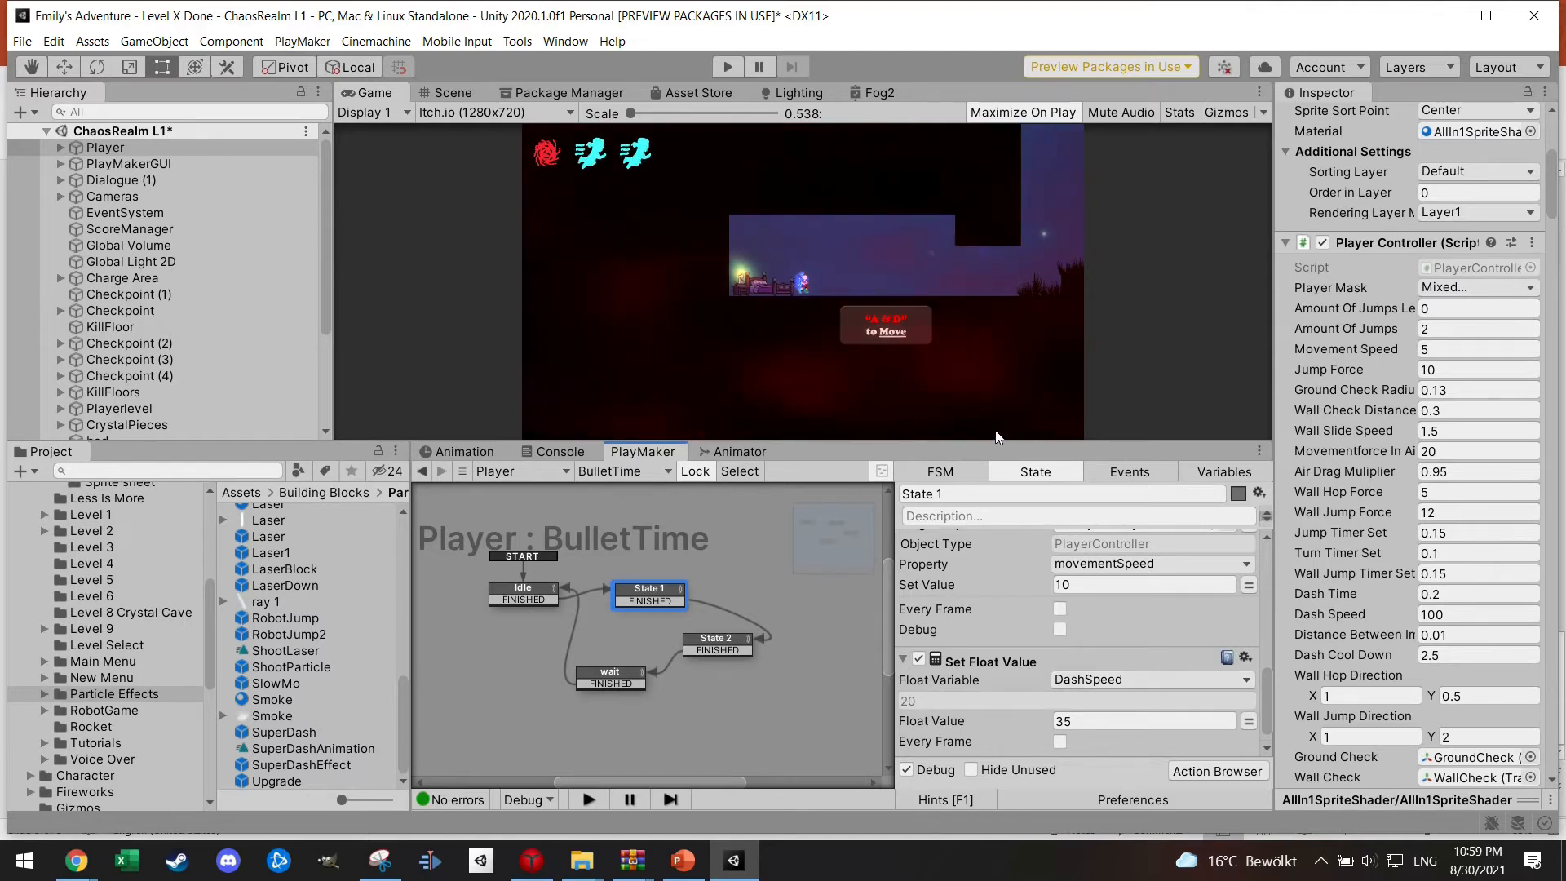
left_click(1063, 725)
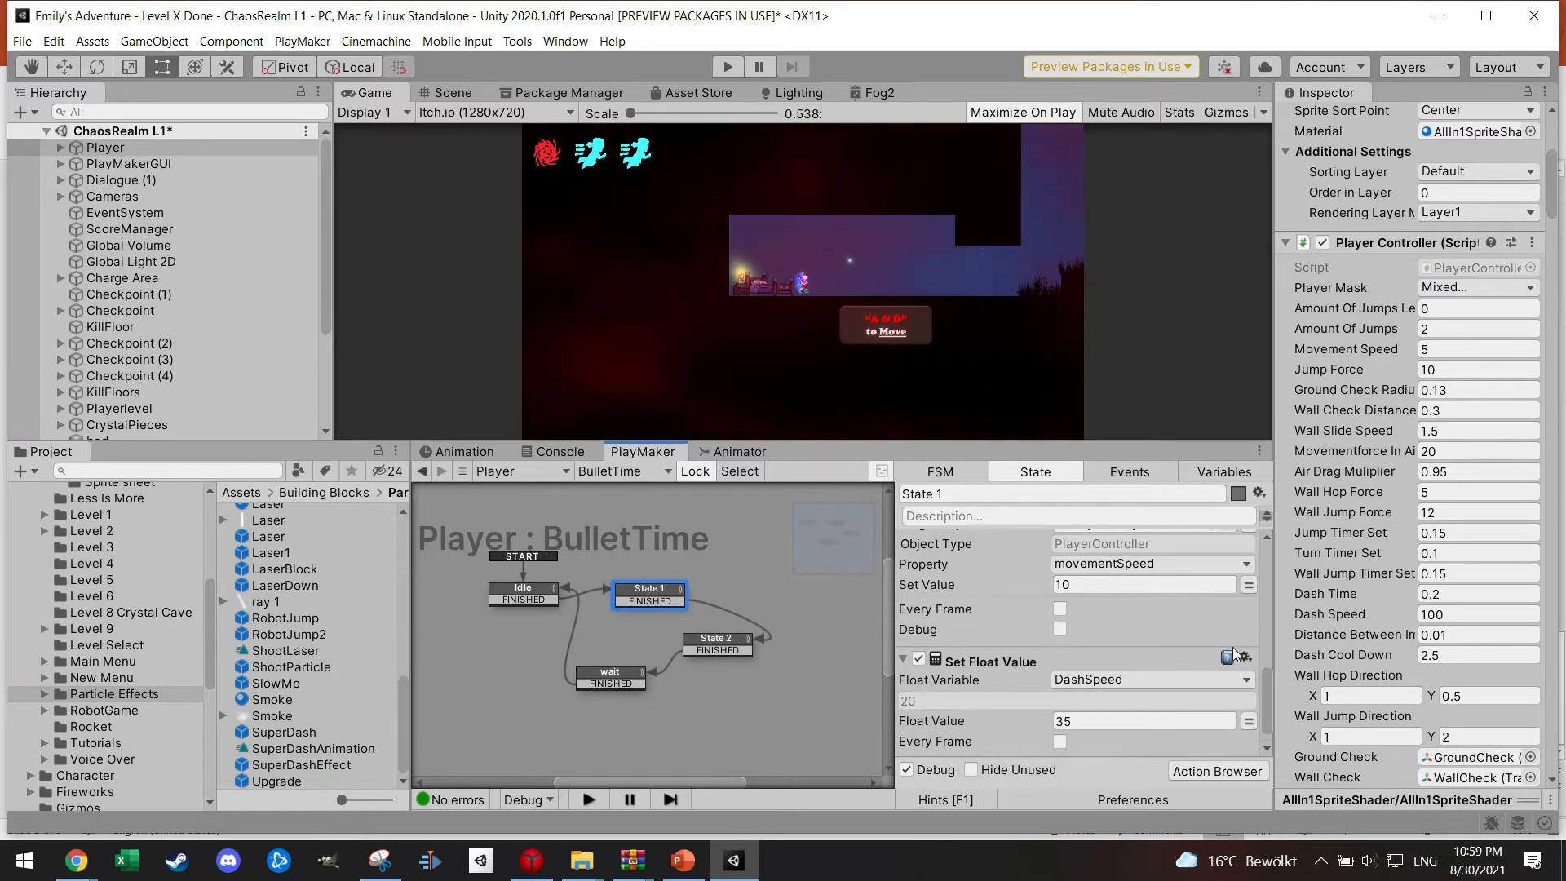
scroll(1262, 700, "up", 3)
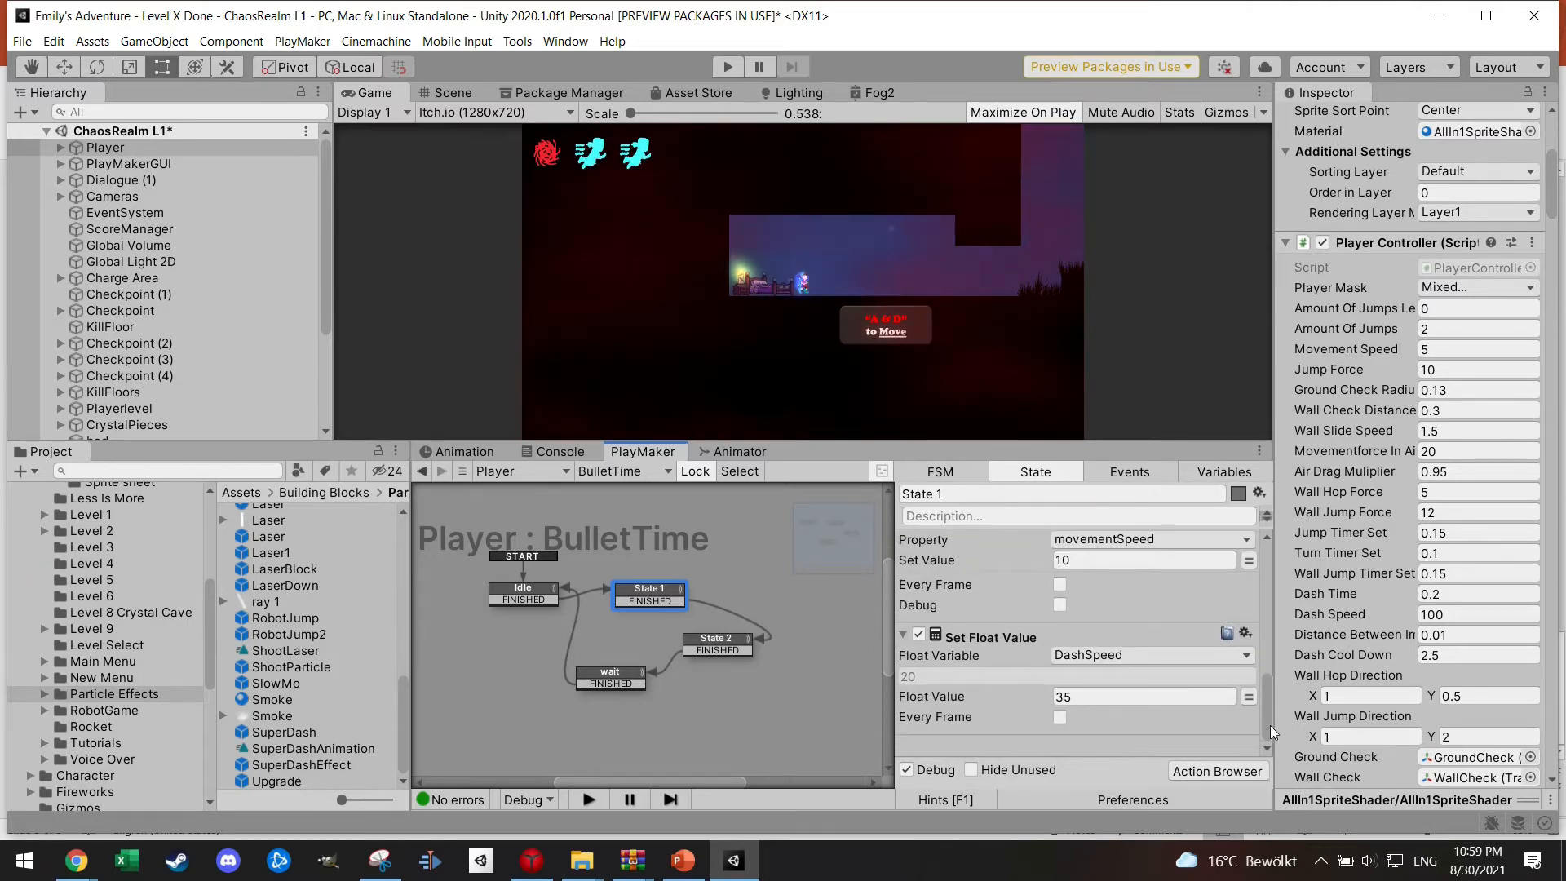
scroll(1273, 694, "up", 1)
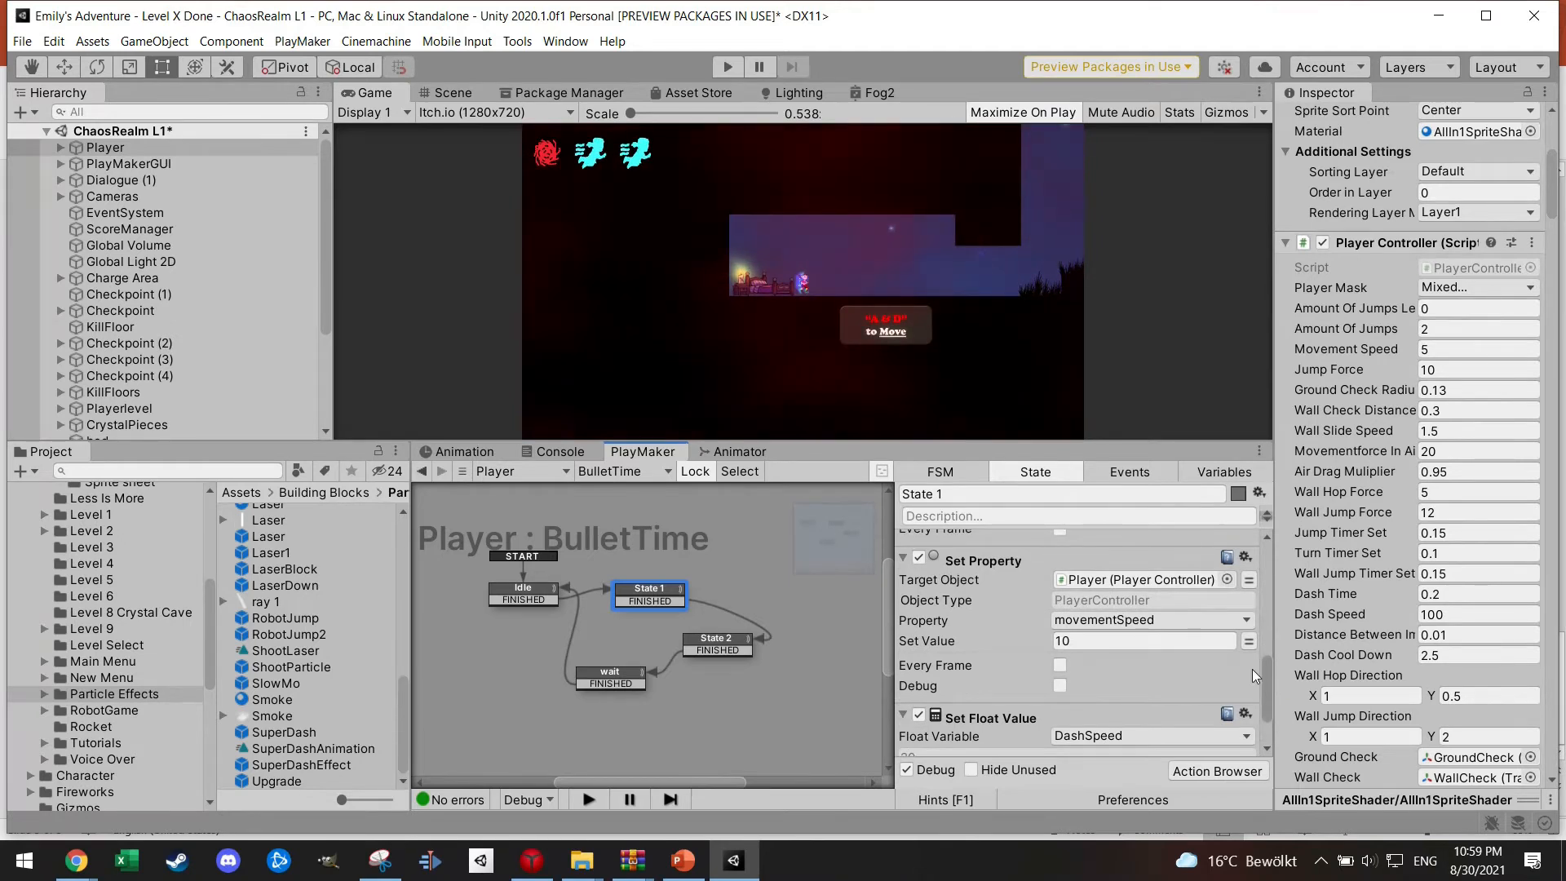
left_click(729, 645)
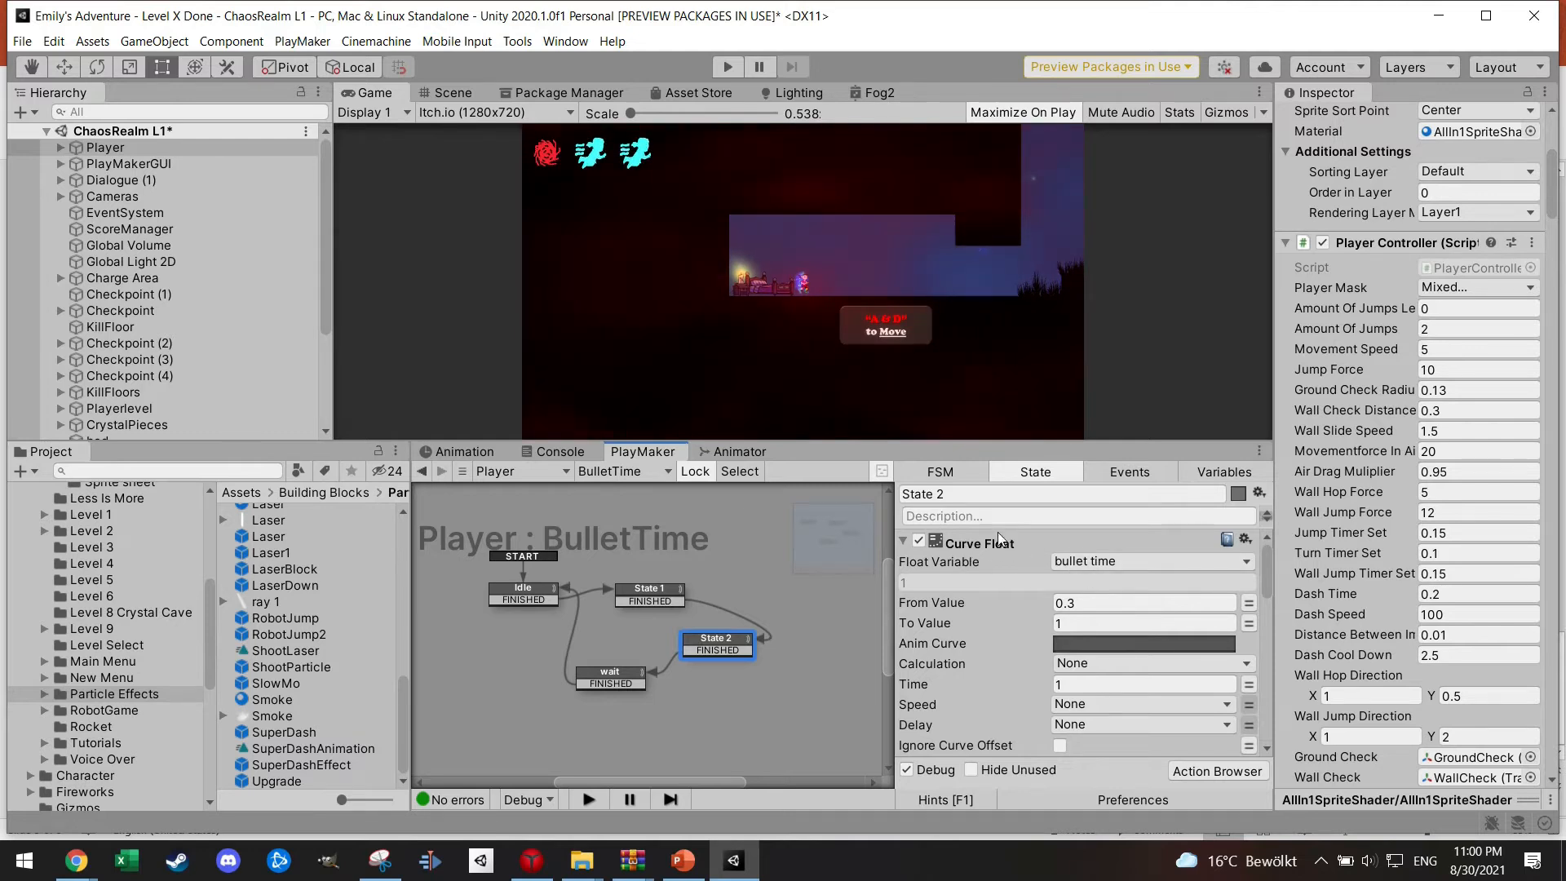
scroll(1265, 584, "down", 2)
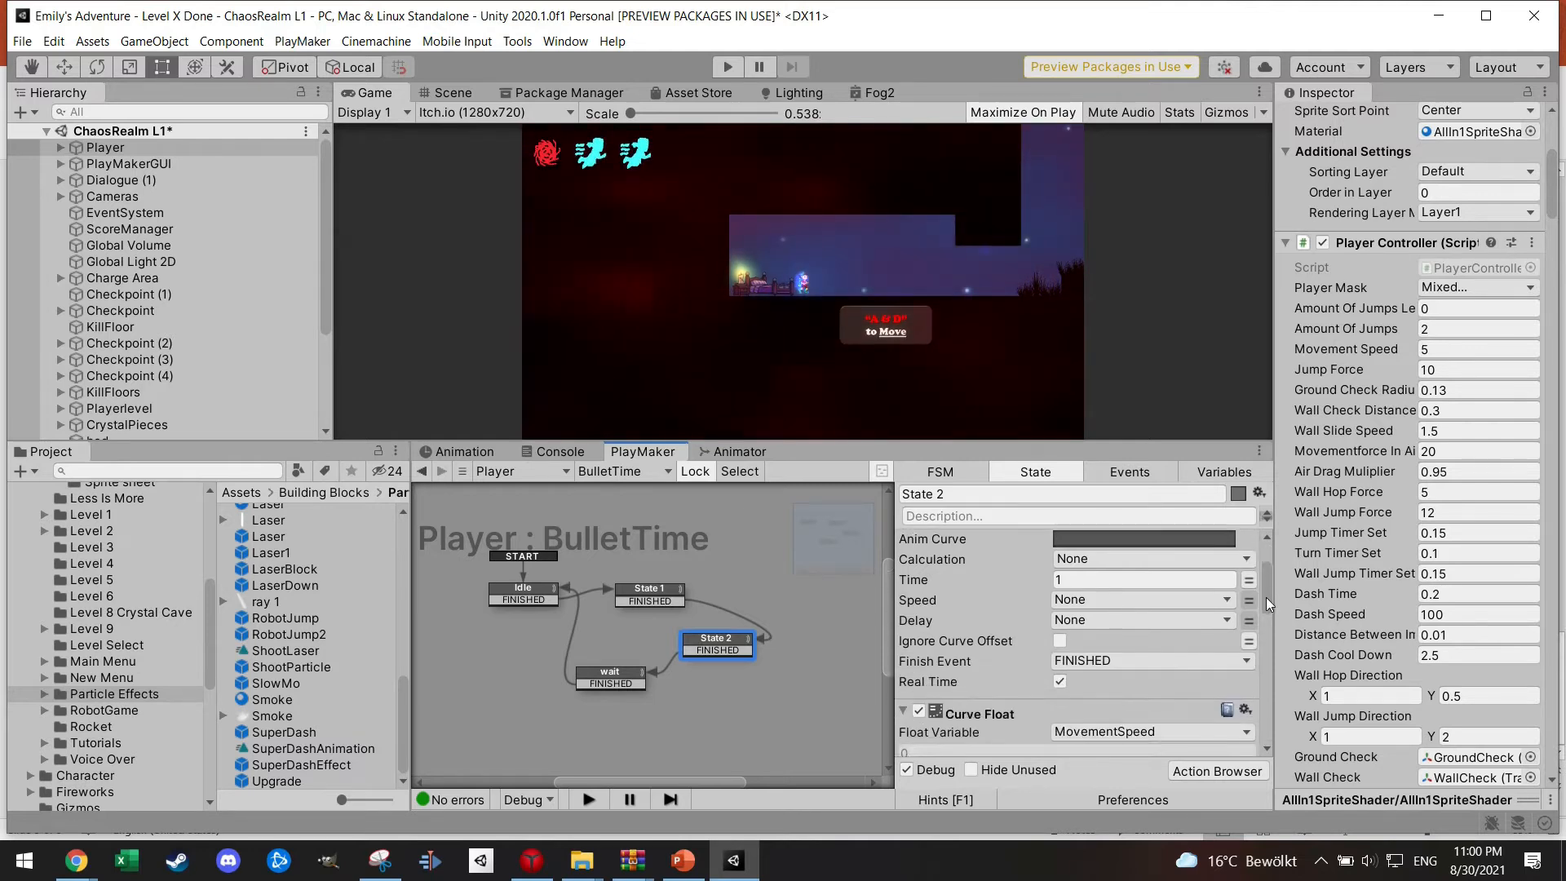
scroll(1266, 599, "down", 2)
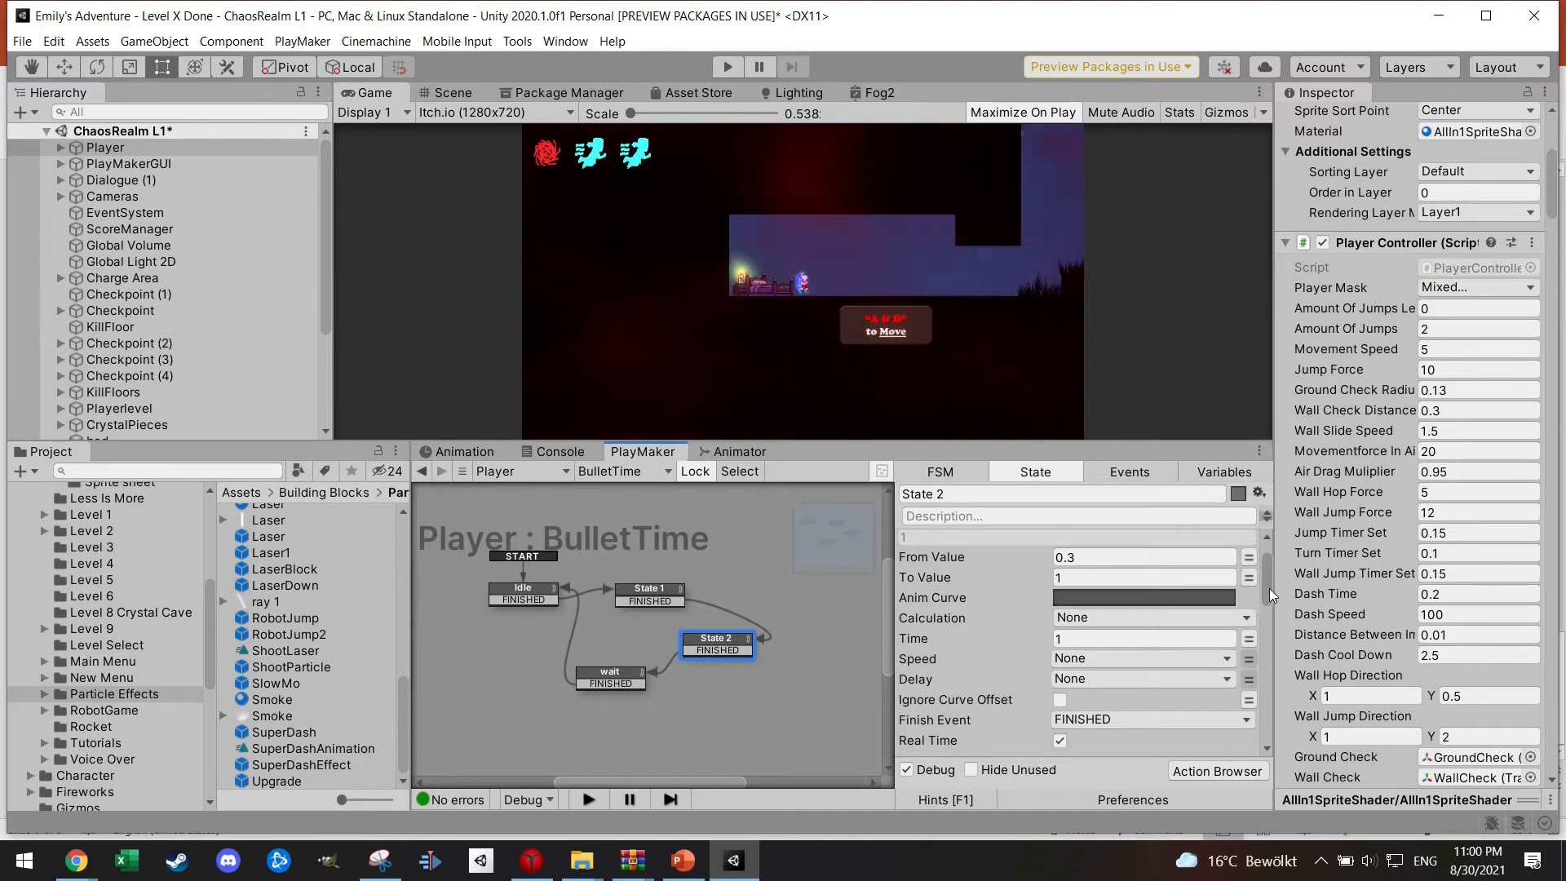
scroll(1269, 589, "up", 2)
- Review State 2's curve duration, end value 1, MovementSpeed start, and Every Frame on Scale Time
left_click(1083, 683)
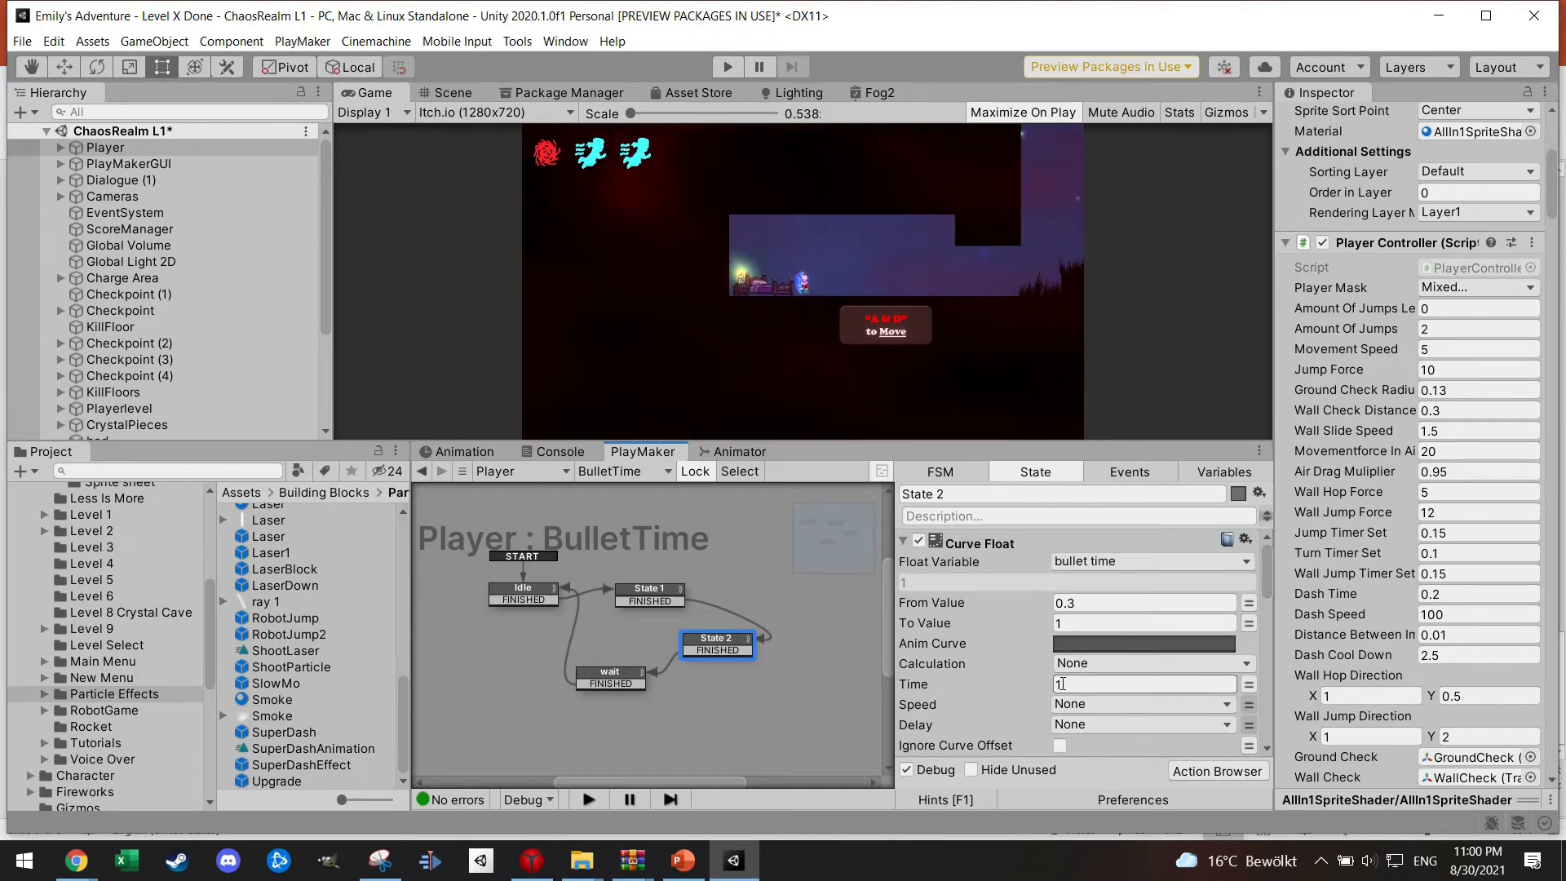
type("1")
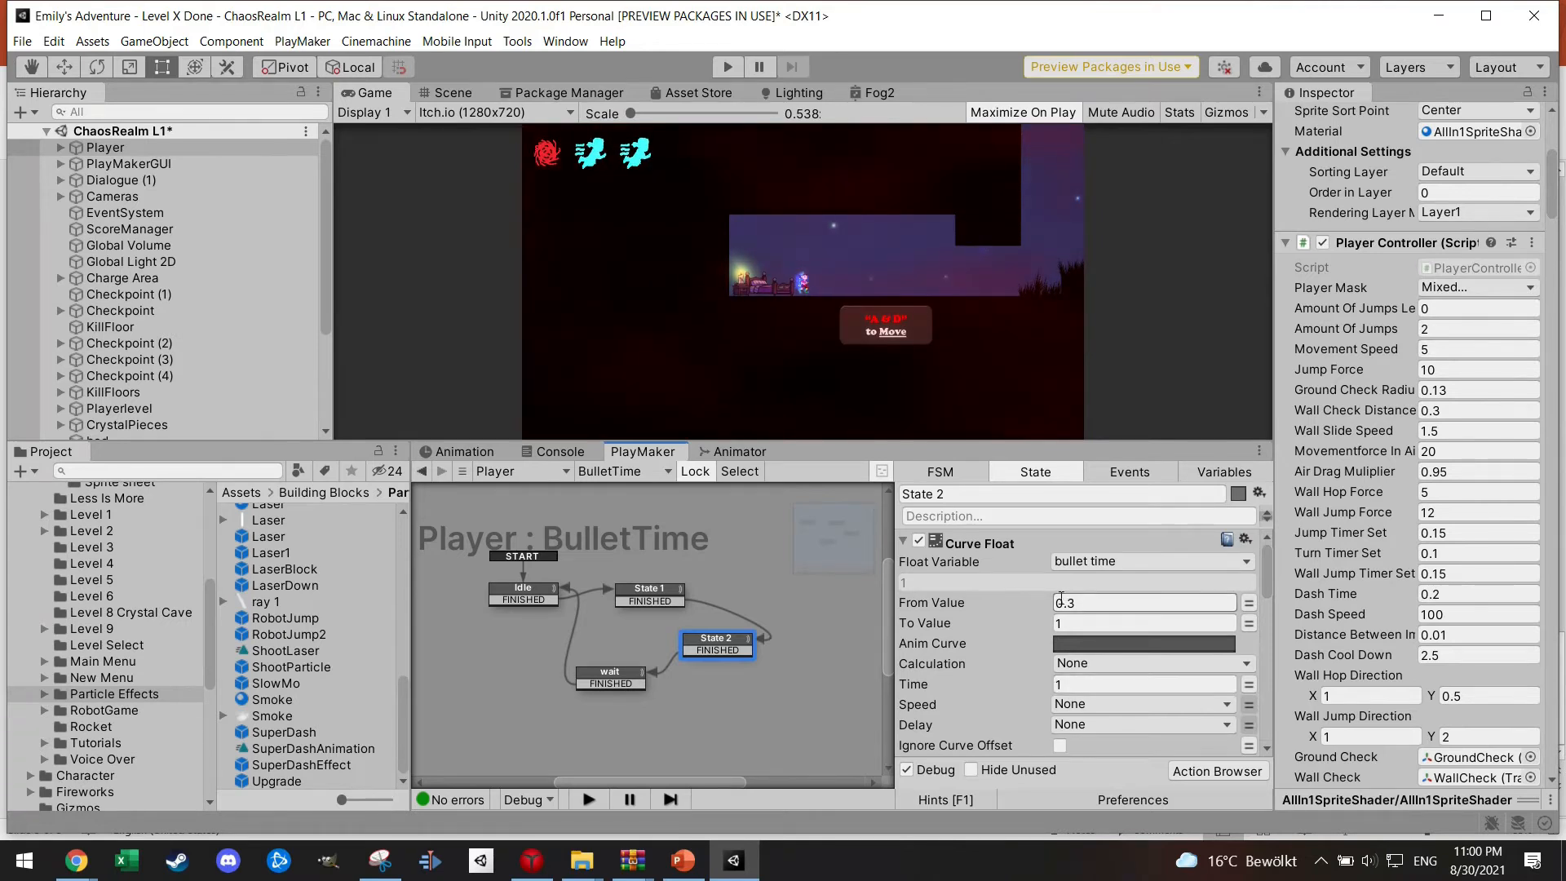
left_click(1059, 624)
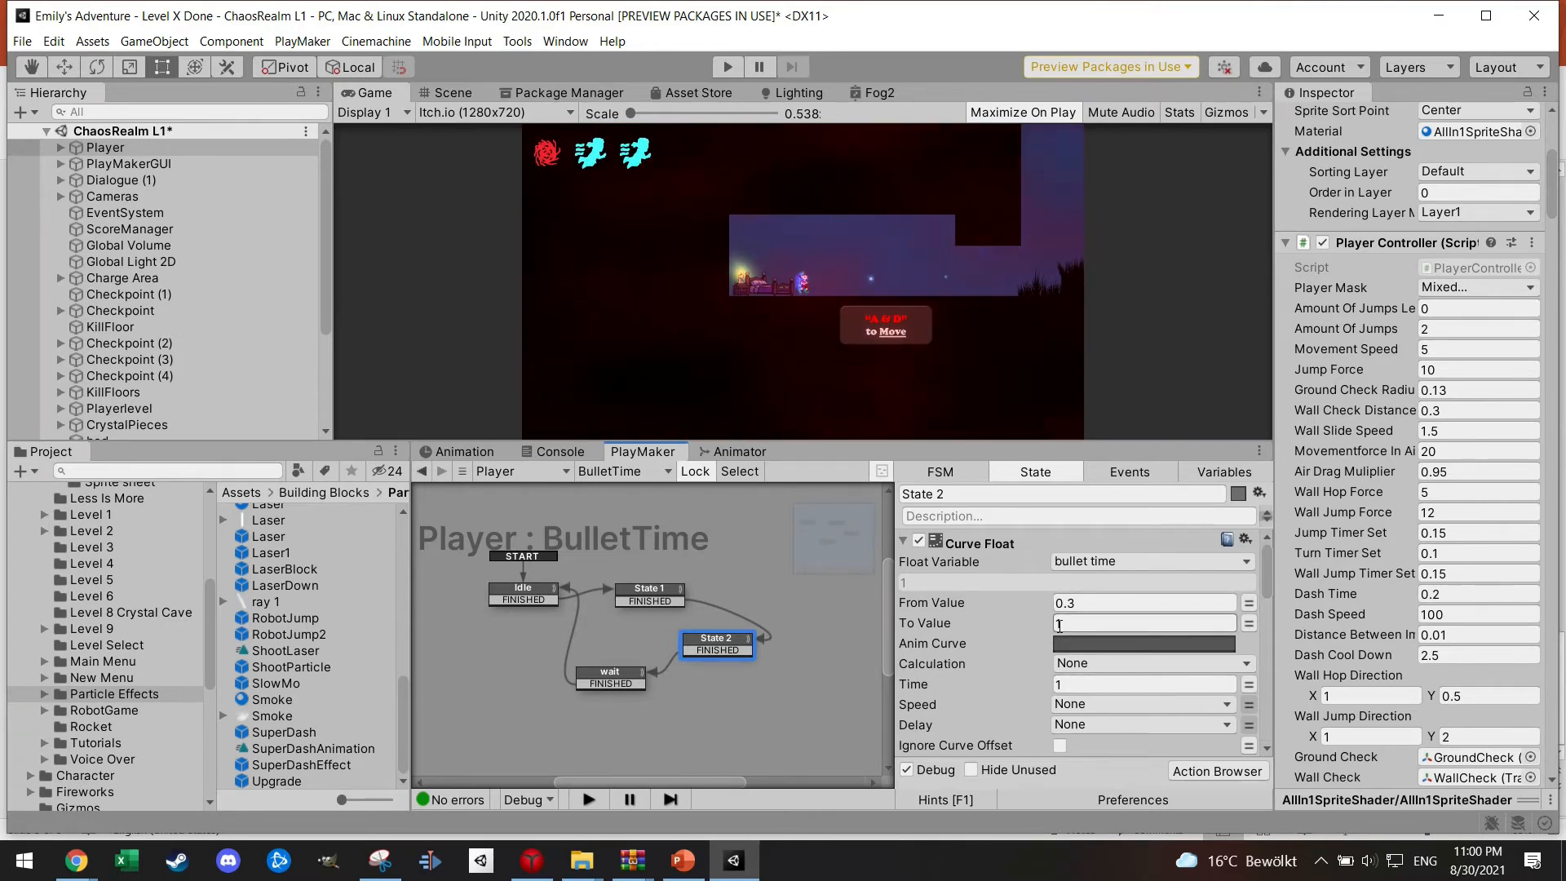
type("1")
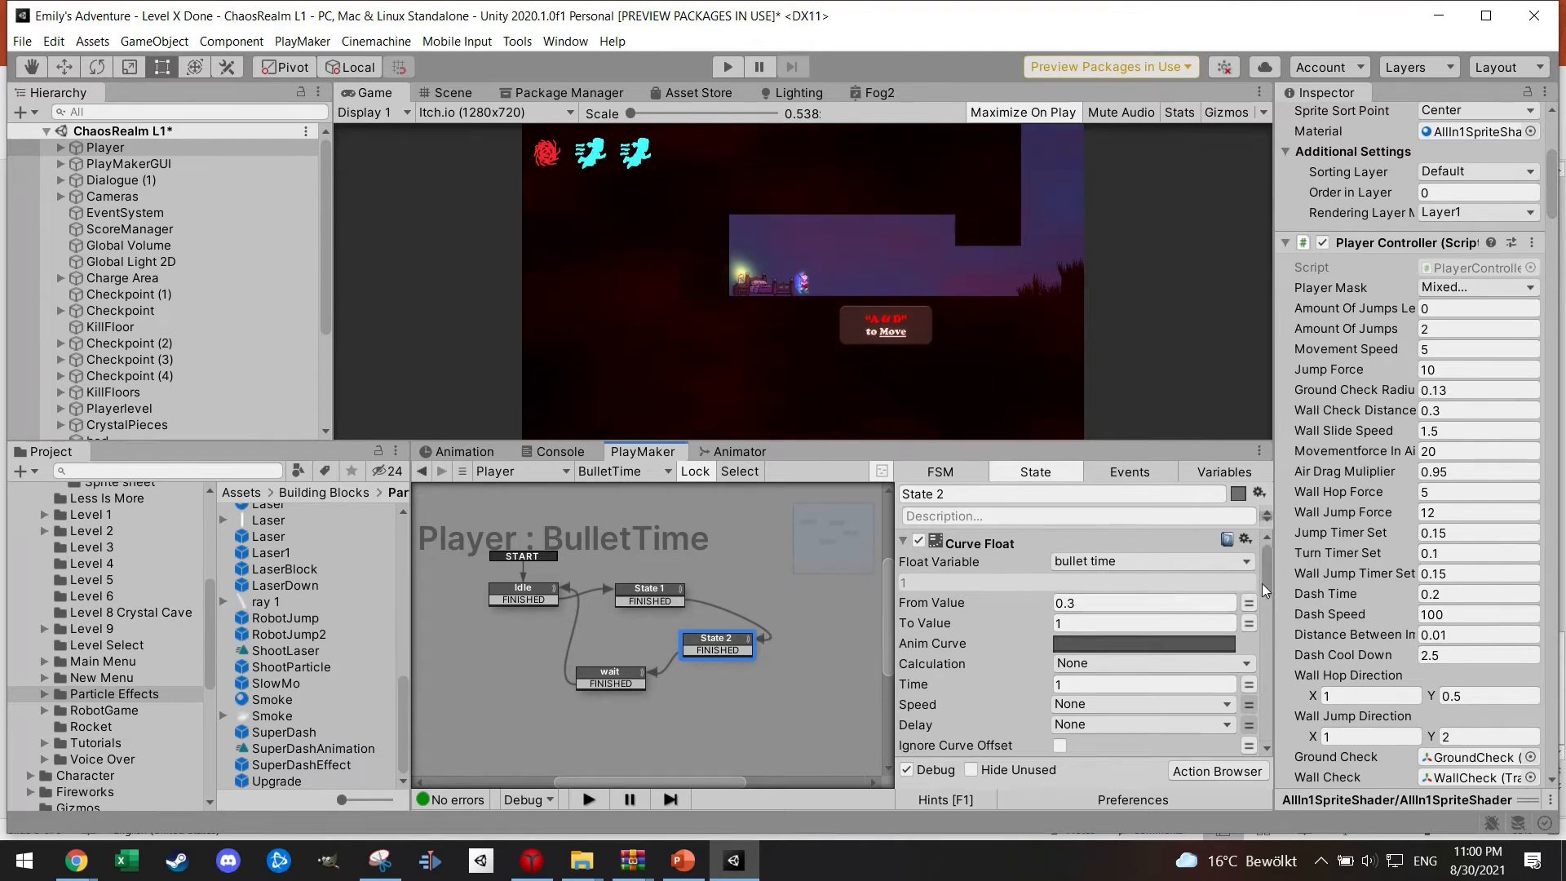
left_click_drag(1265, 583, 1268, 624)
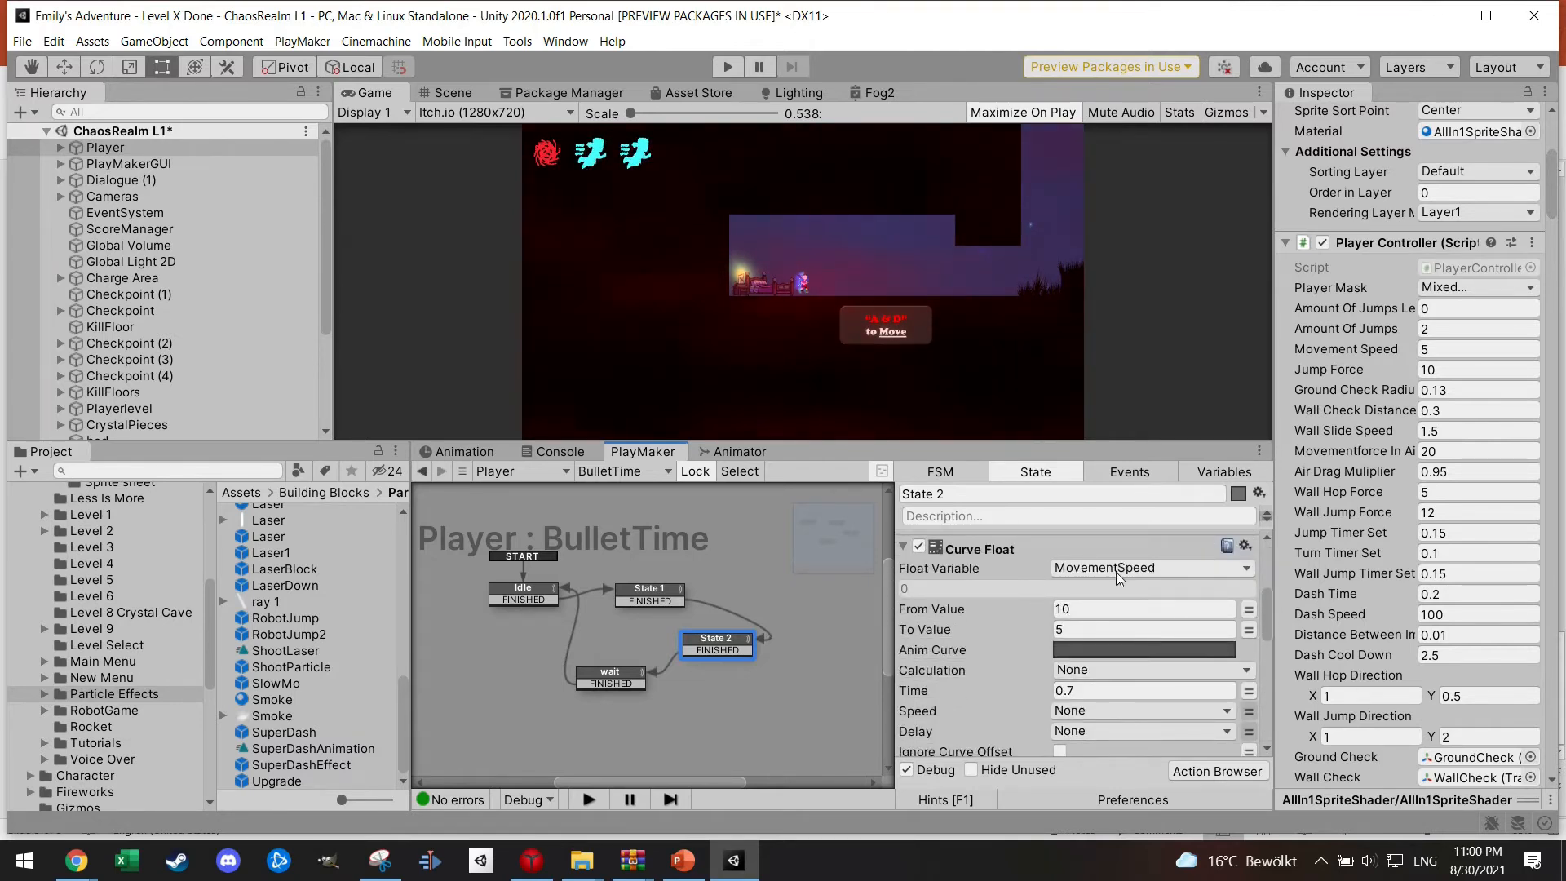
left_click(1074, 609)
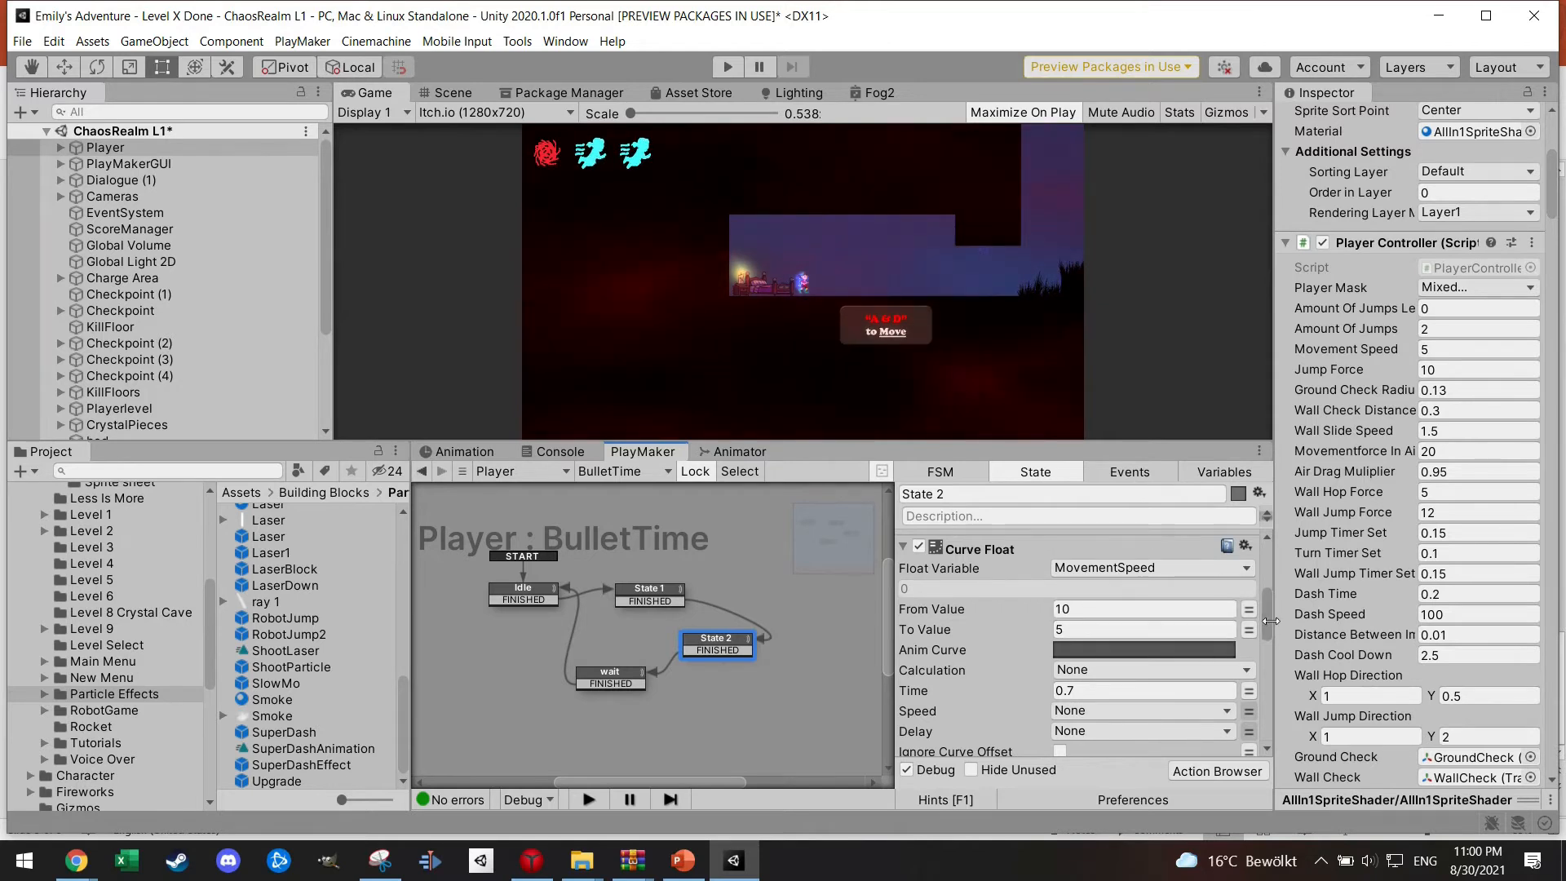
scroll(1268, 627, "up", 3)
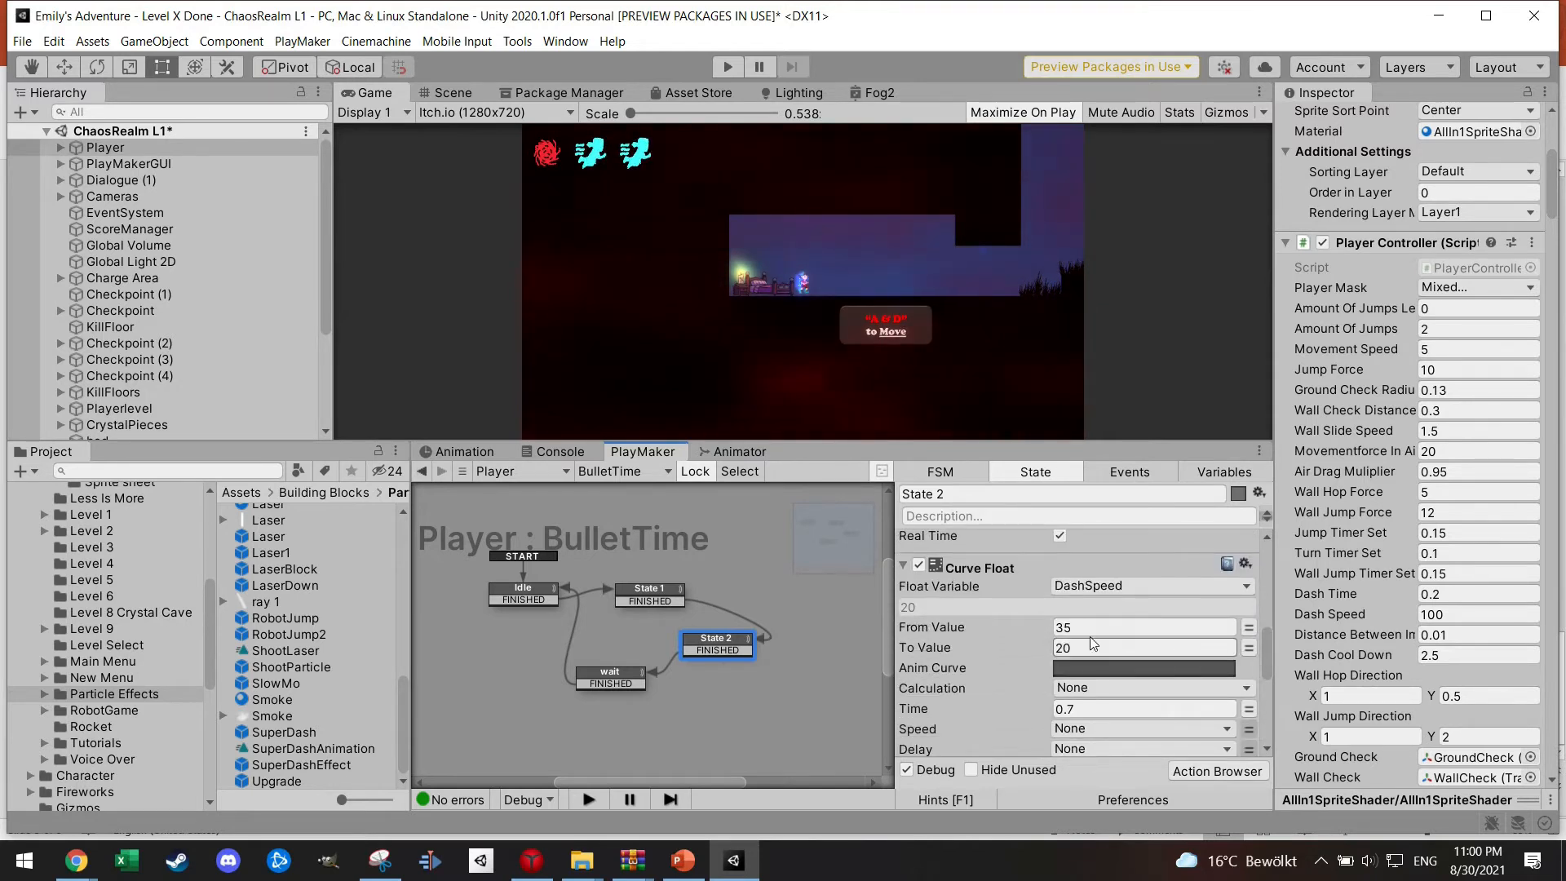
left_click_drag(1263, 655, 1266, 687)
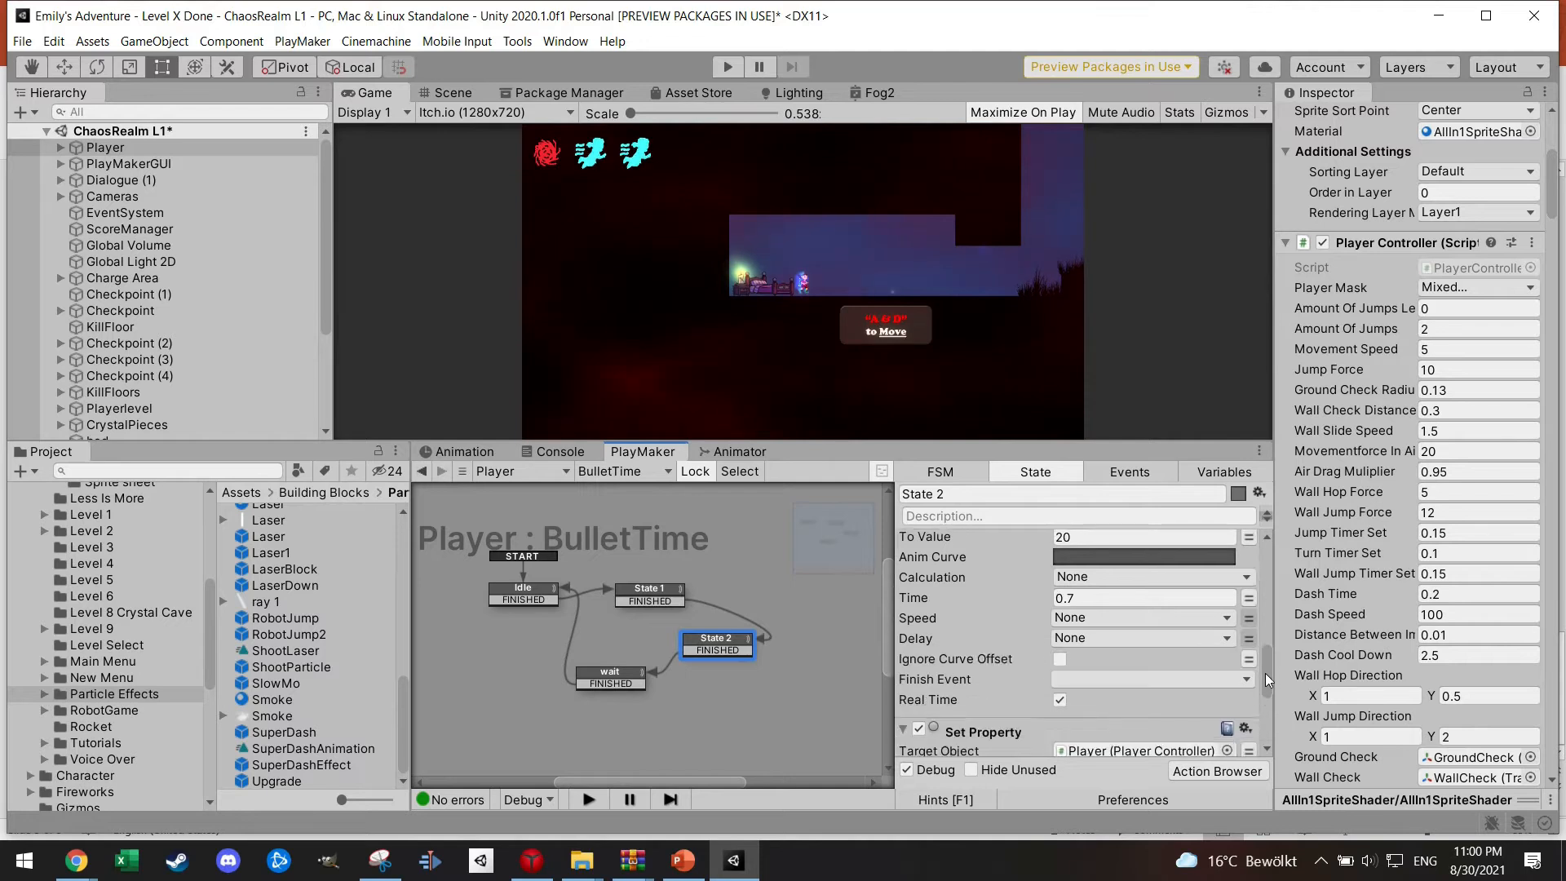
scroll(1265, 688, "down", 1)
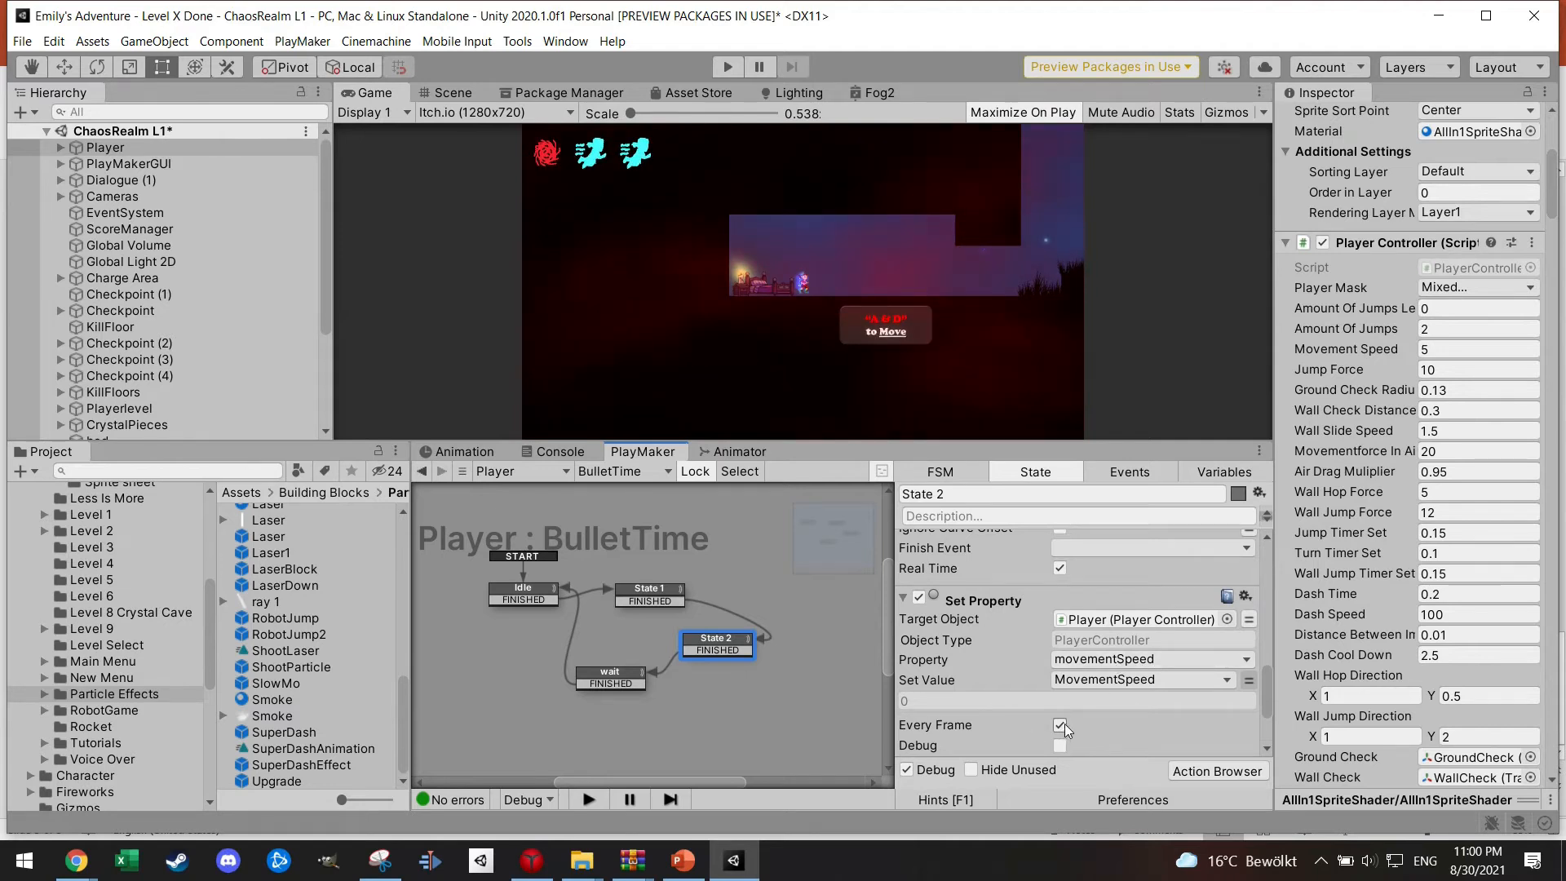
left_click_drag(1264, 698, 1262, 738)
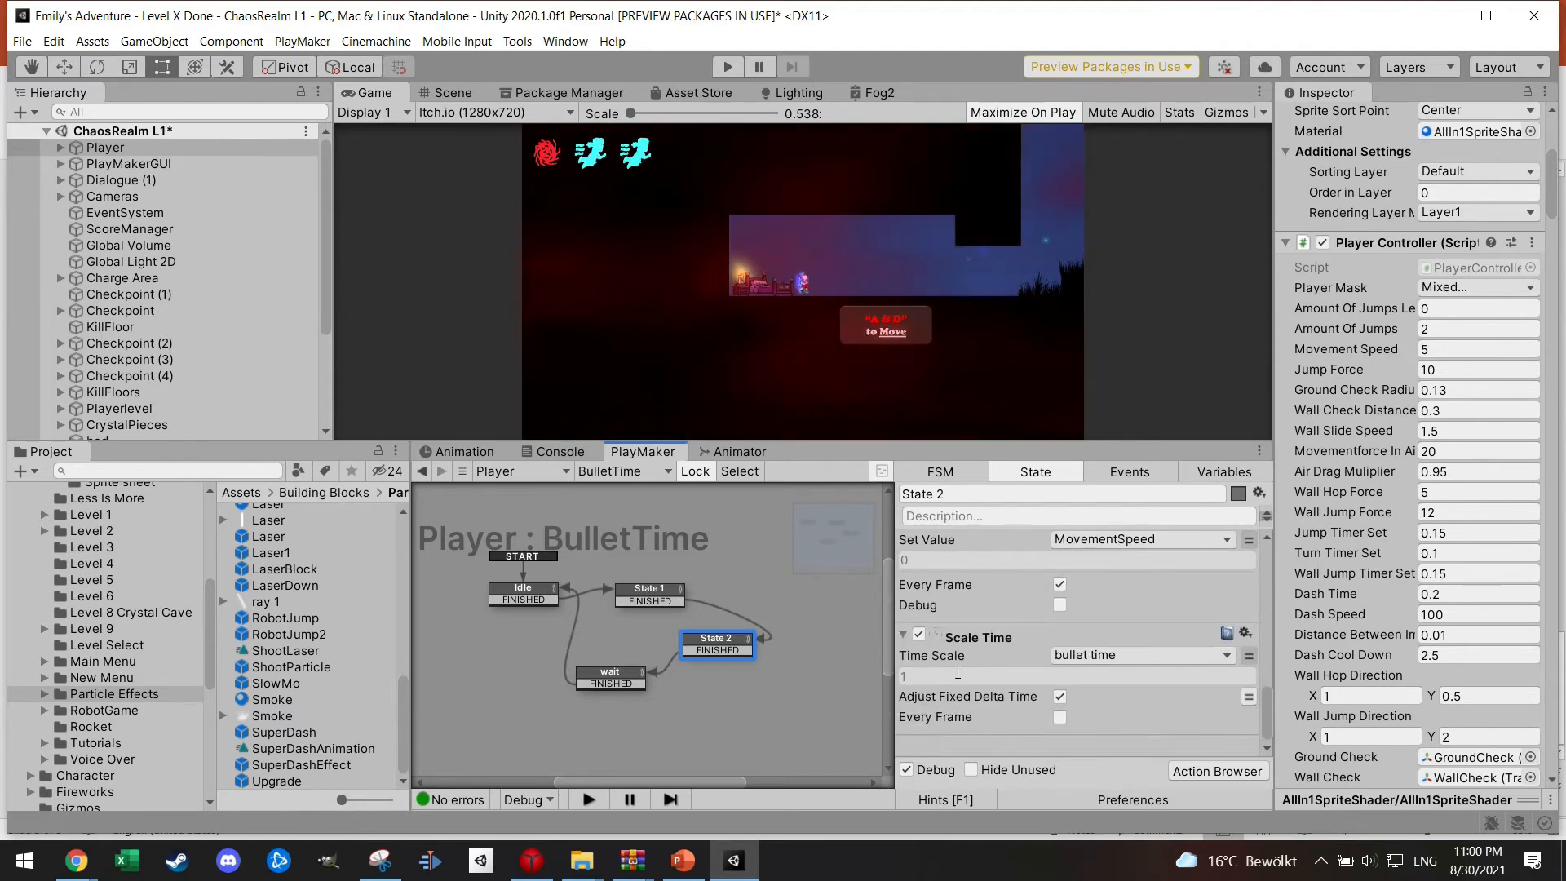
left_click(1059, 718)
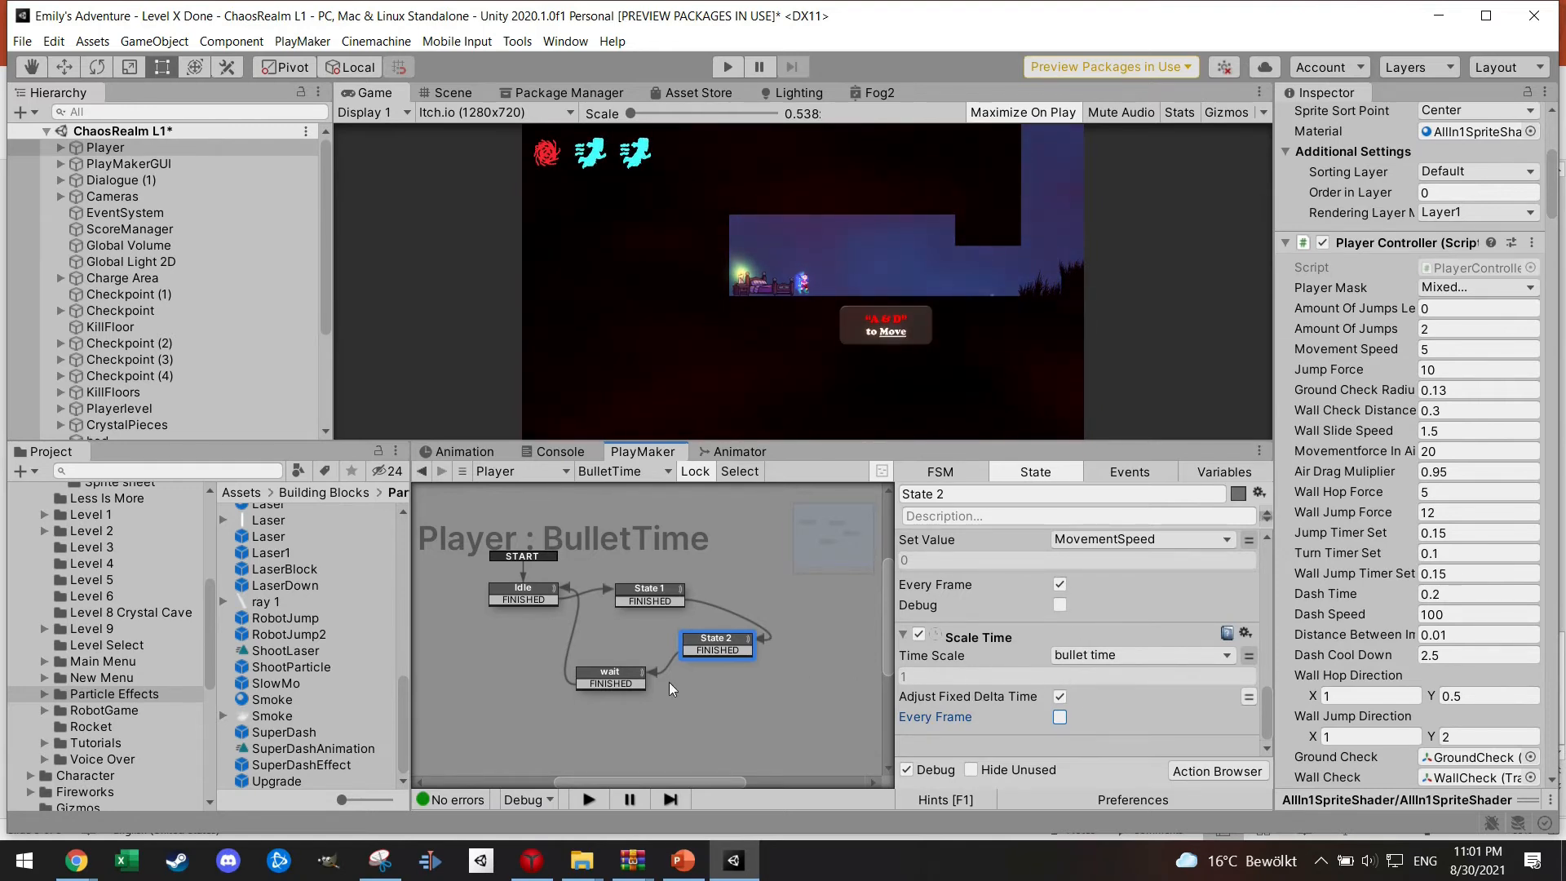
- Inspect the wait and Idle states, then start play mode to test bullet time
left_click(609, 676)
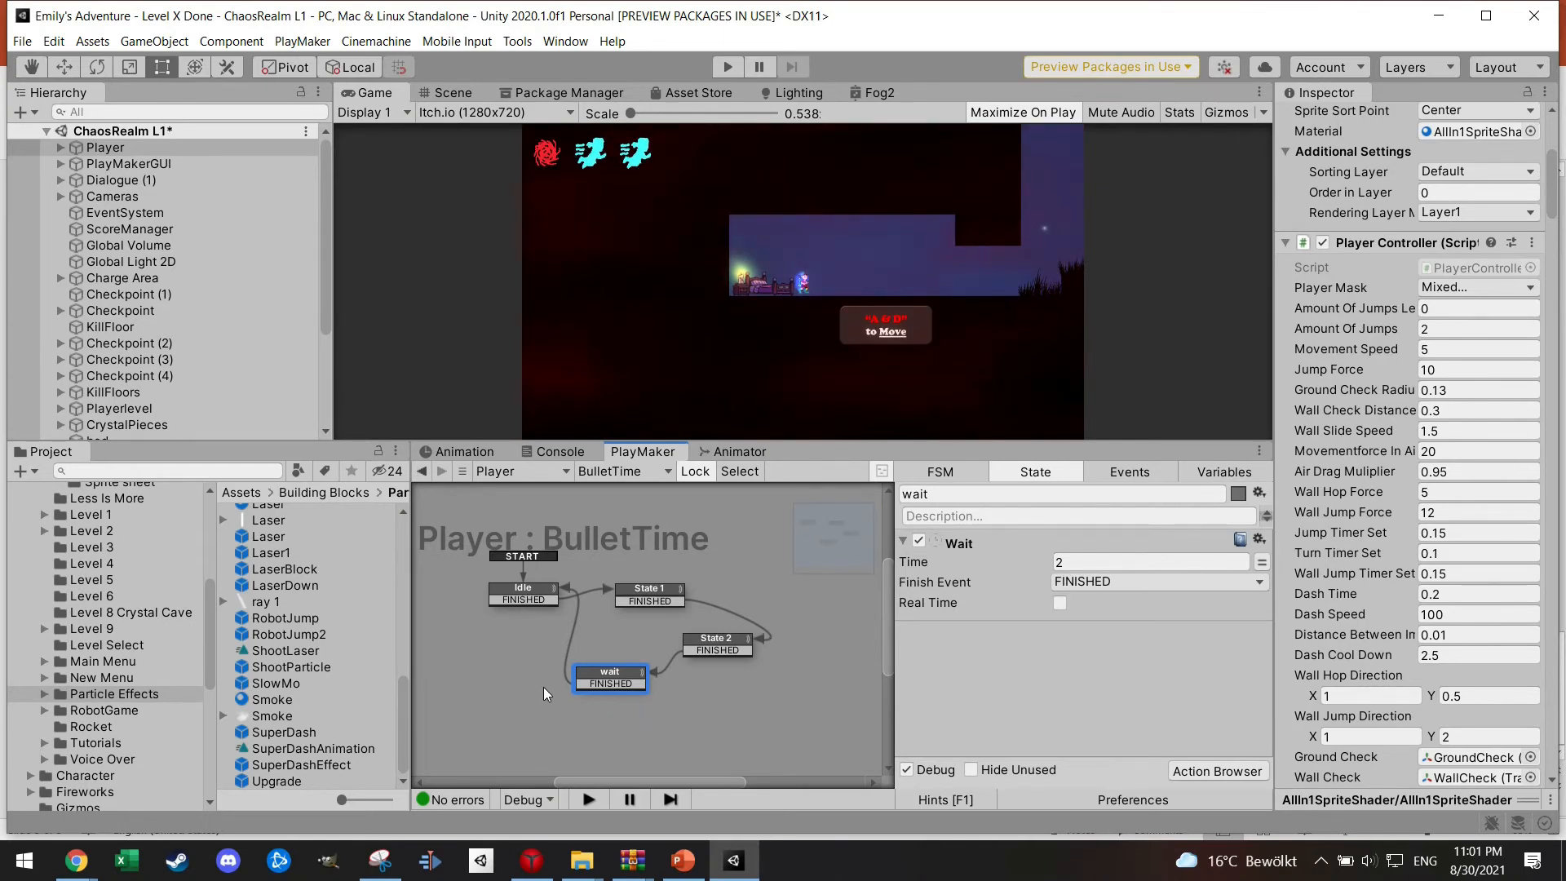
left_click(521, 596)
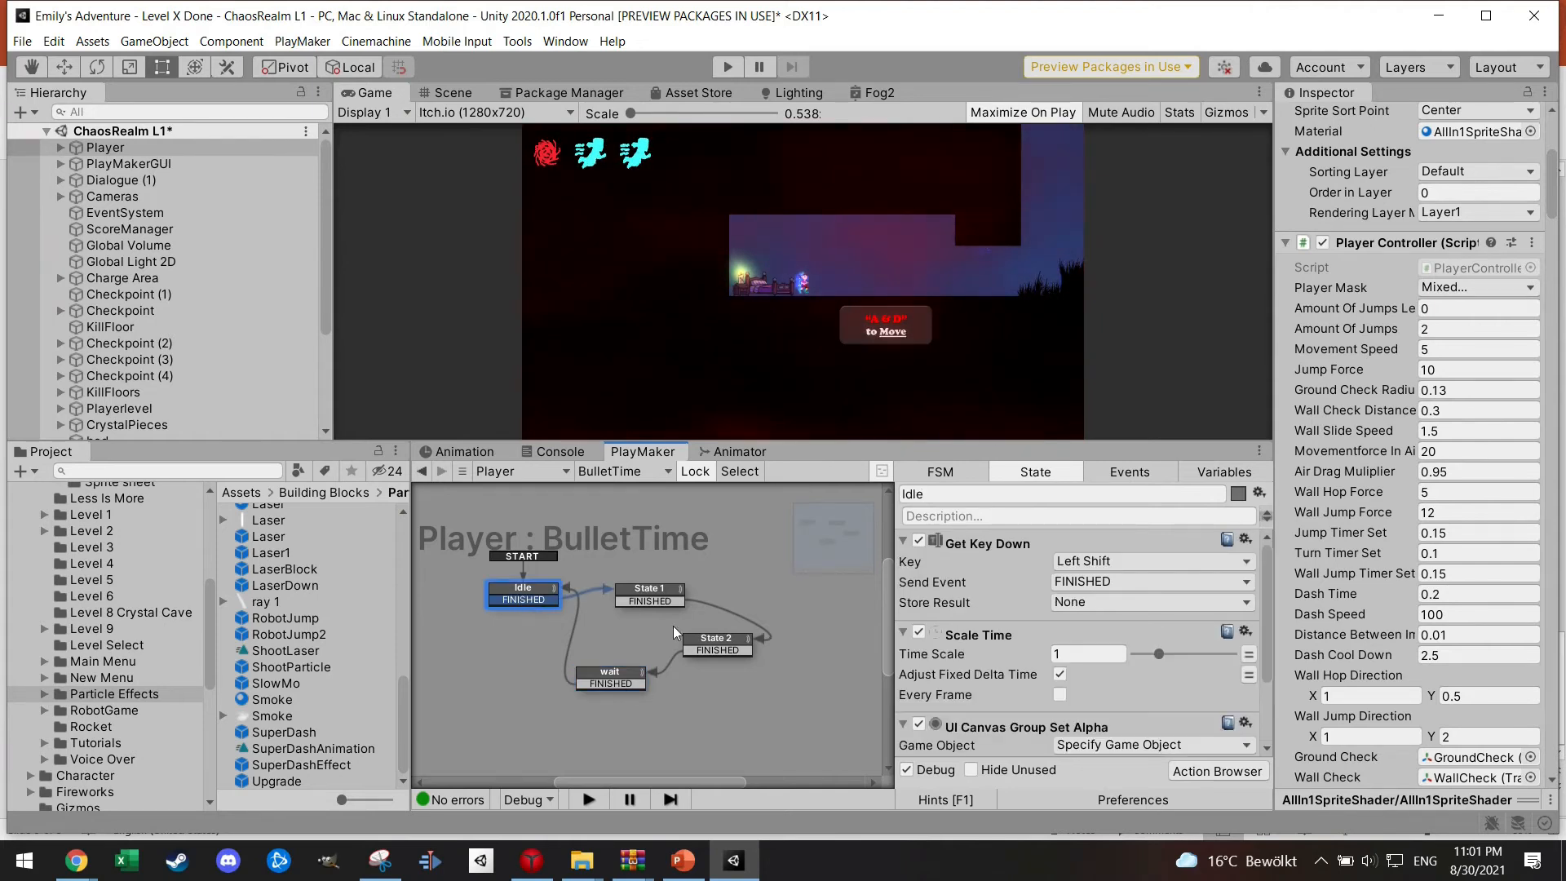
scroll(992, 674, "down", 2)
scroll(992, 674, "up", 2)
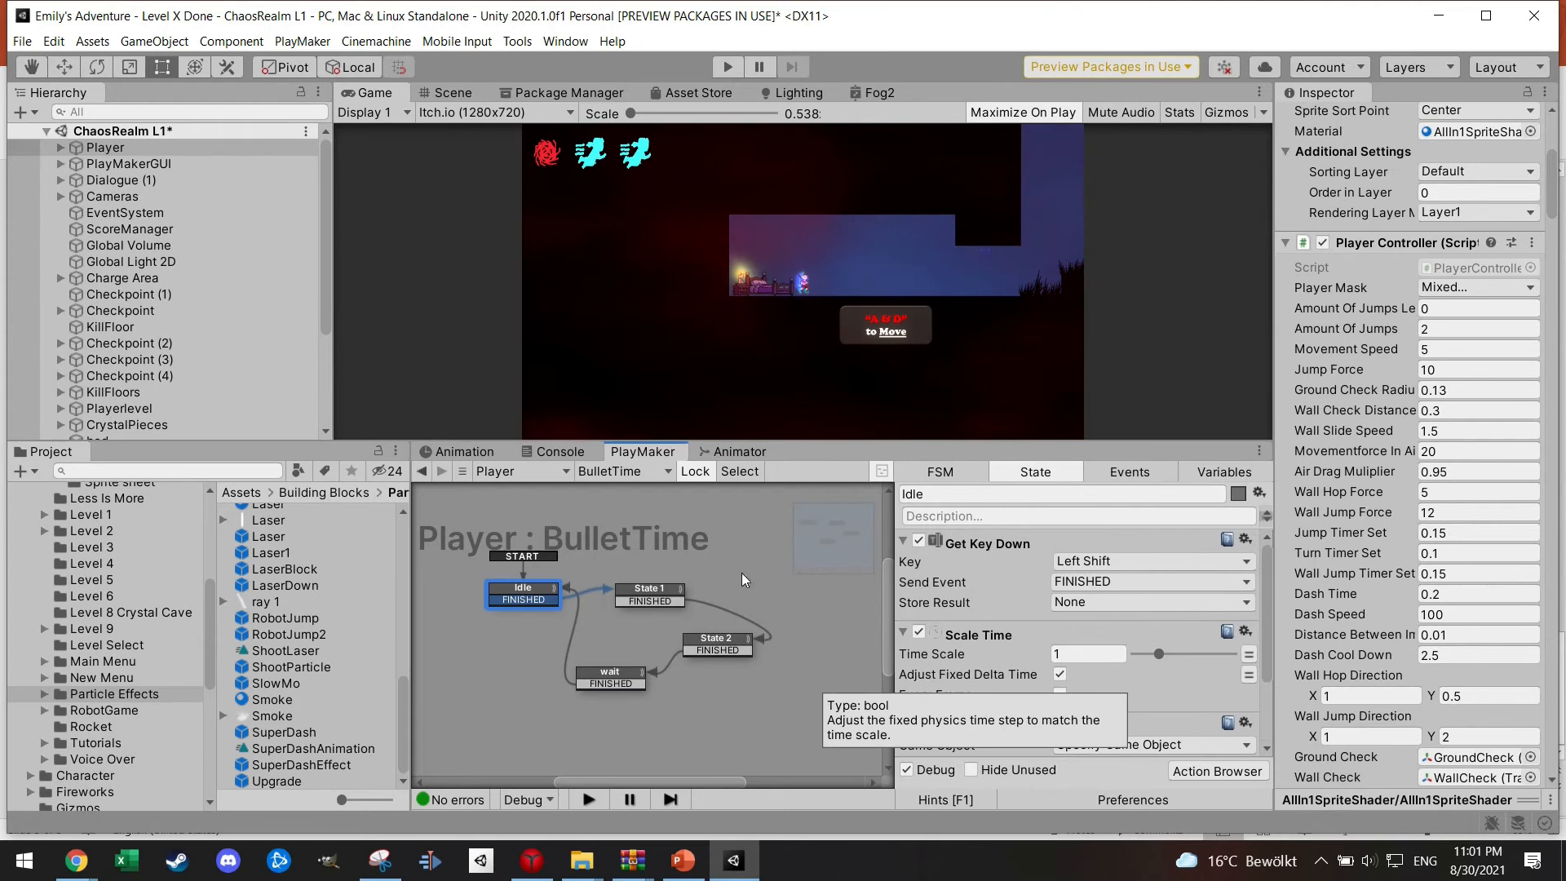
left_click(727, 66)
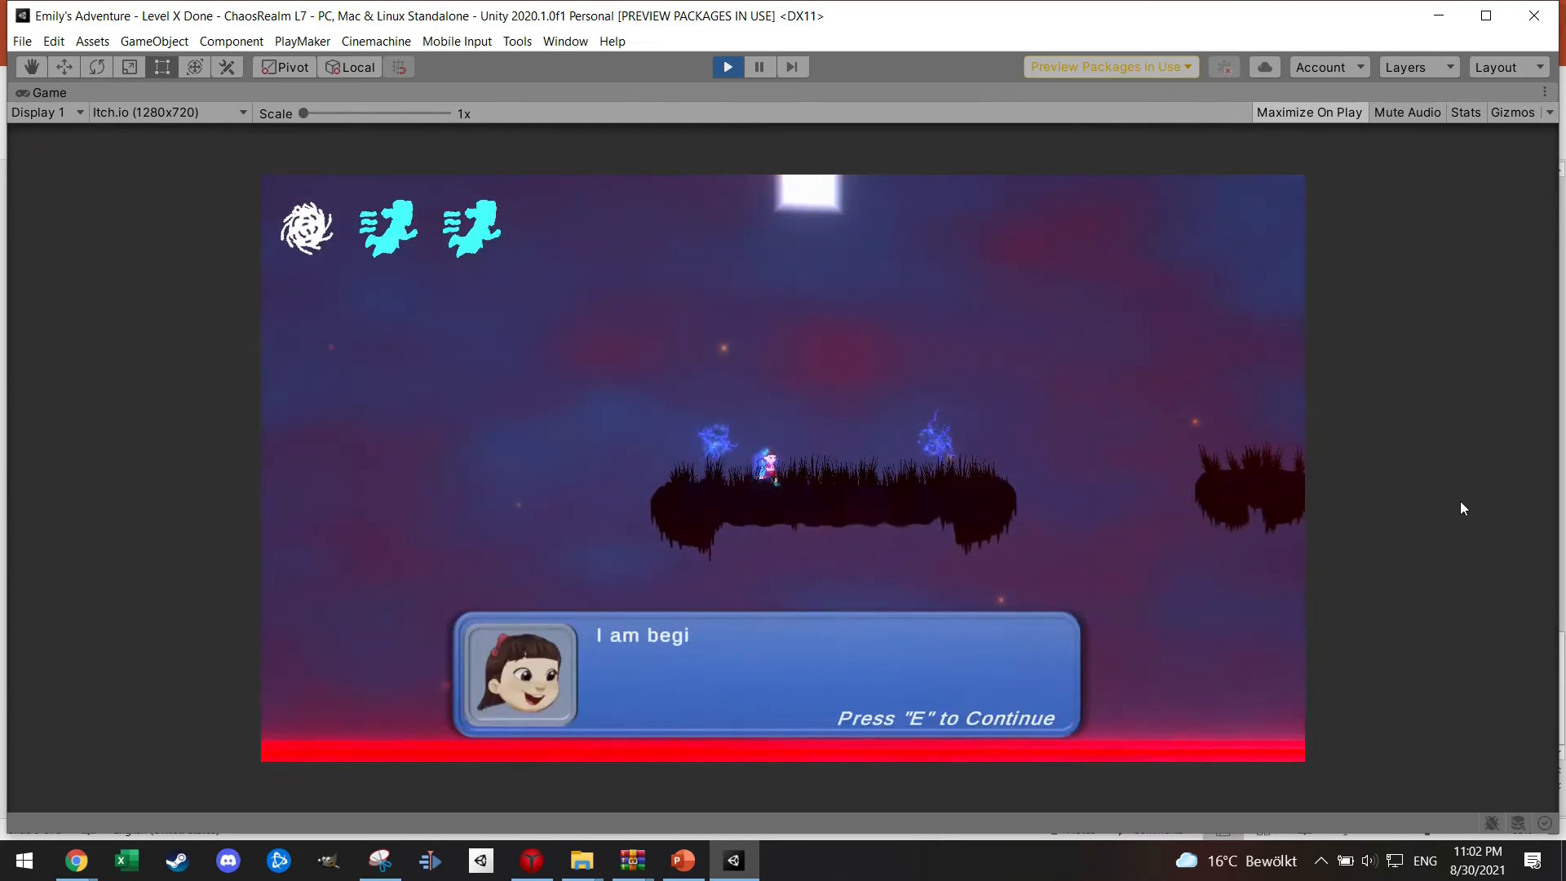
- Dismiss the opening dialogue and jump and dash up onto the middle and higher platforms
key("e")
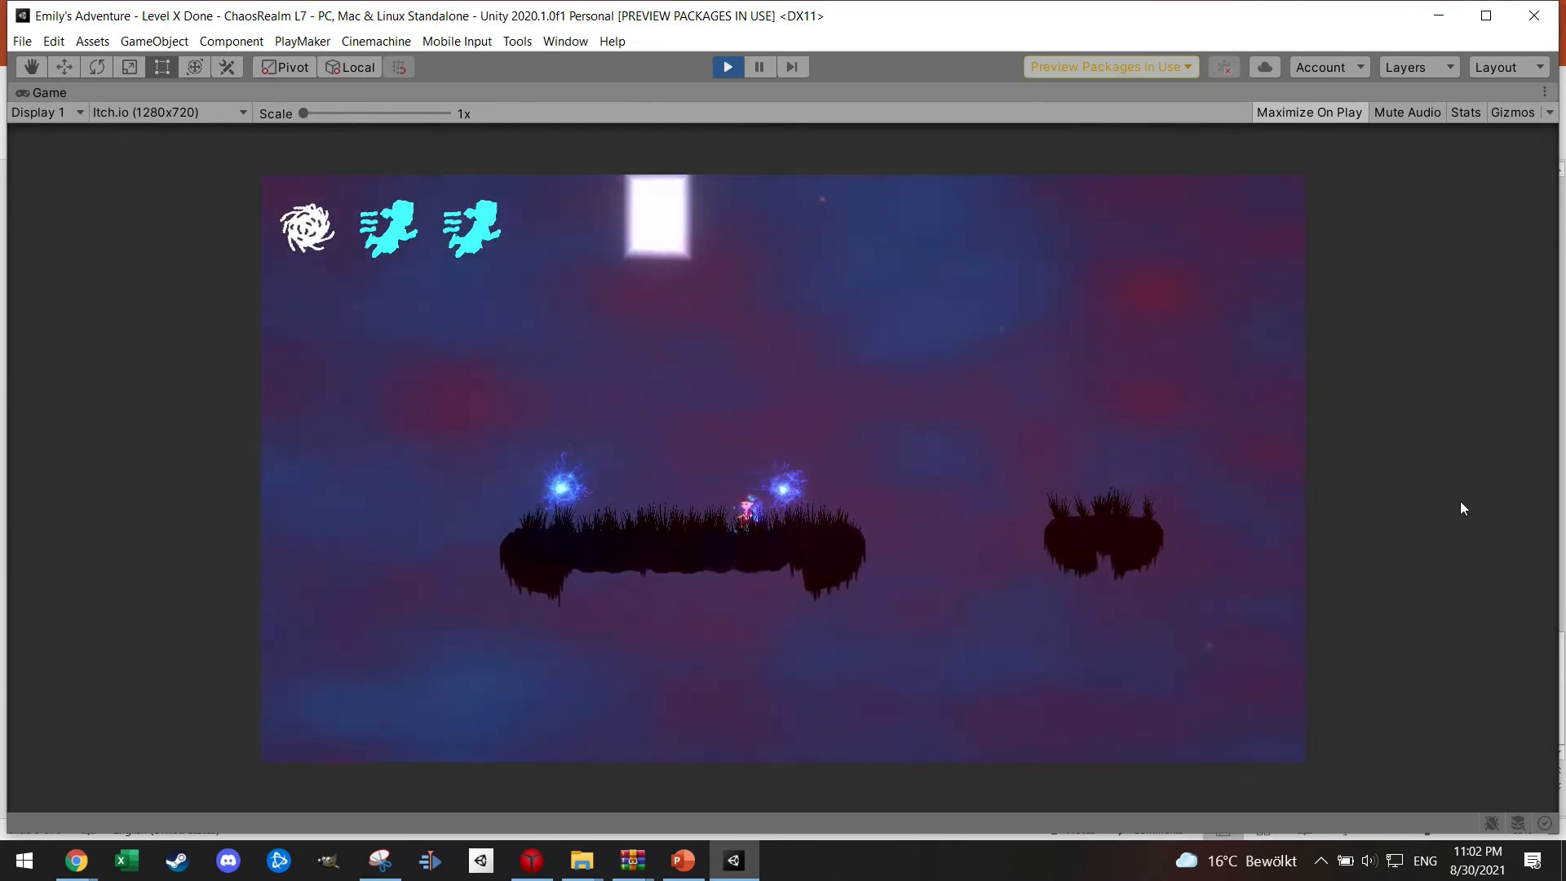
key("space")
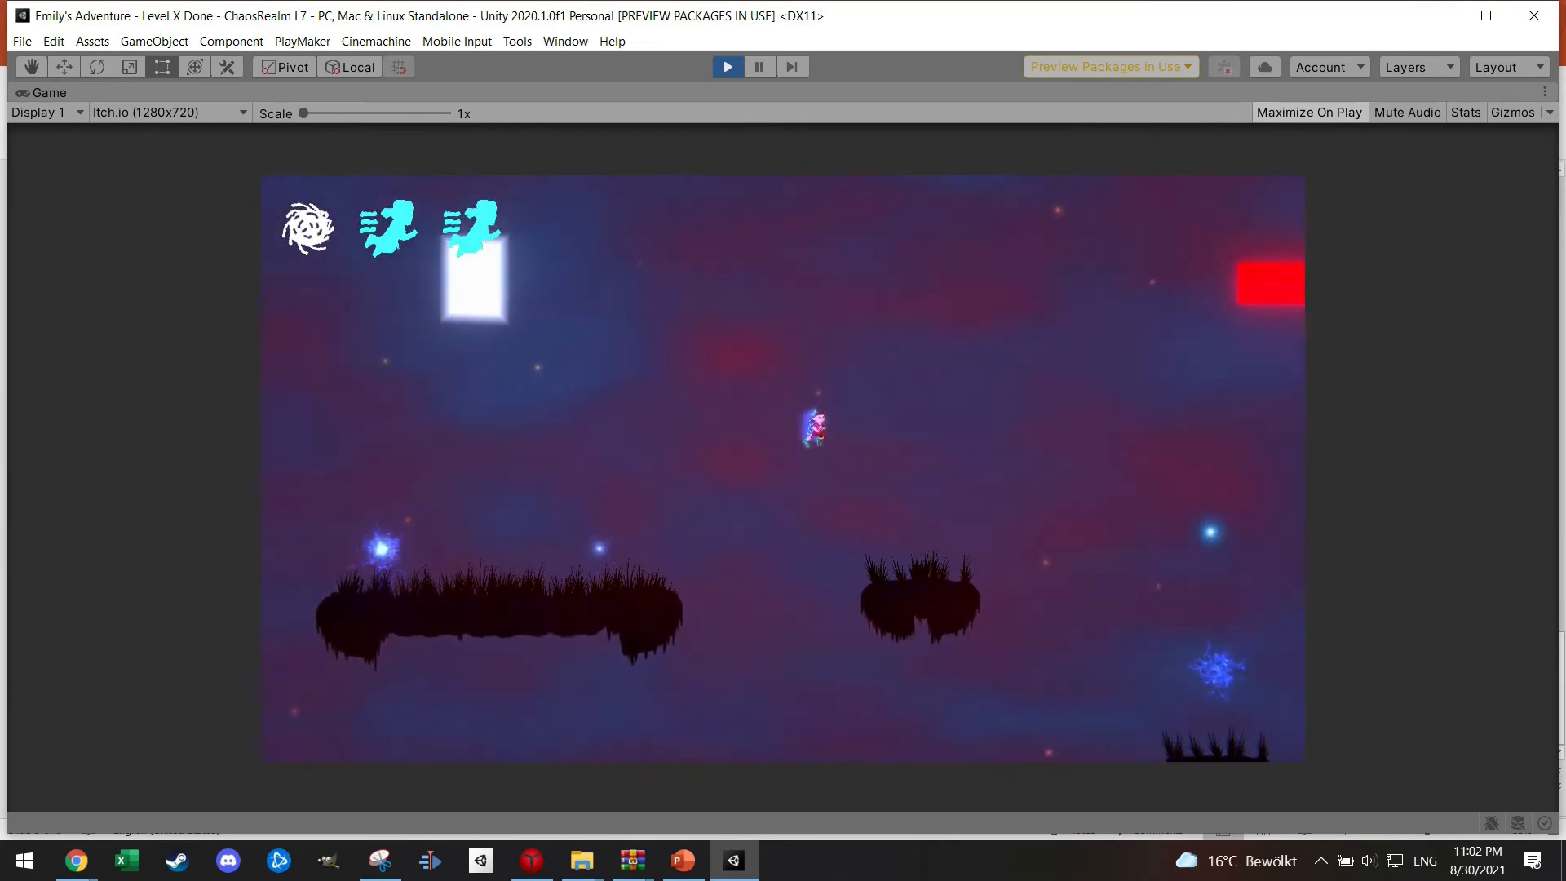
key("d")
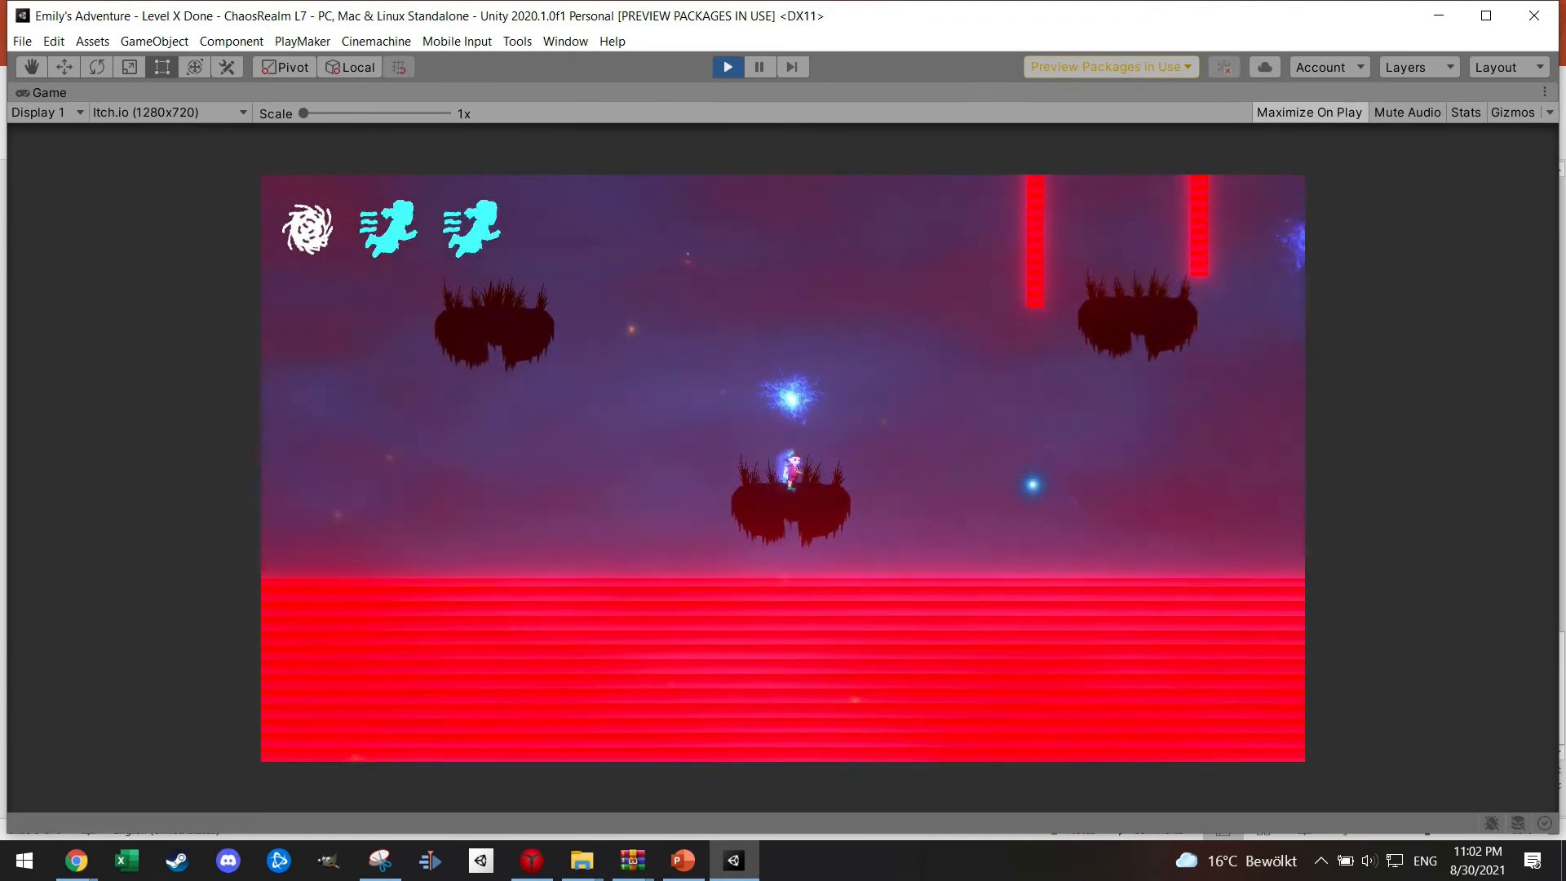
key("space")
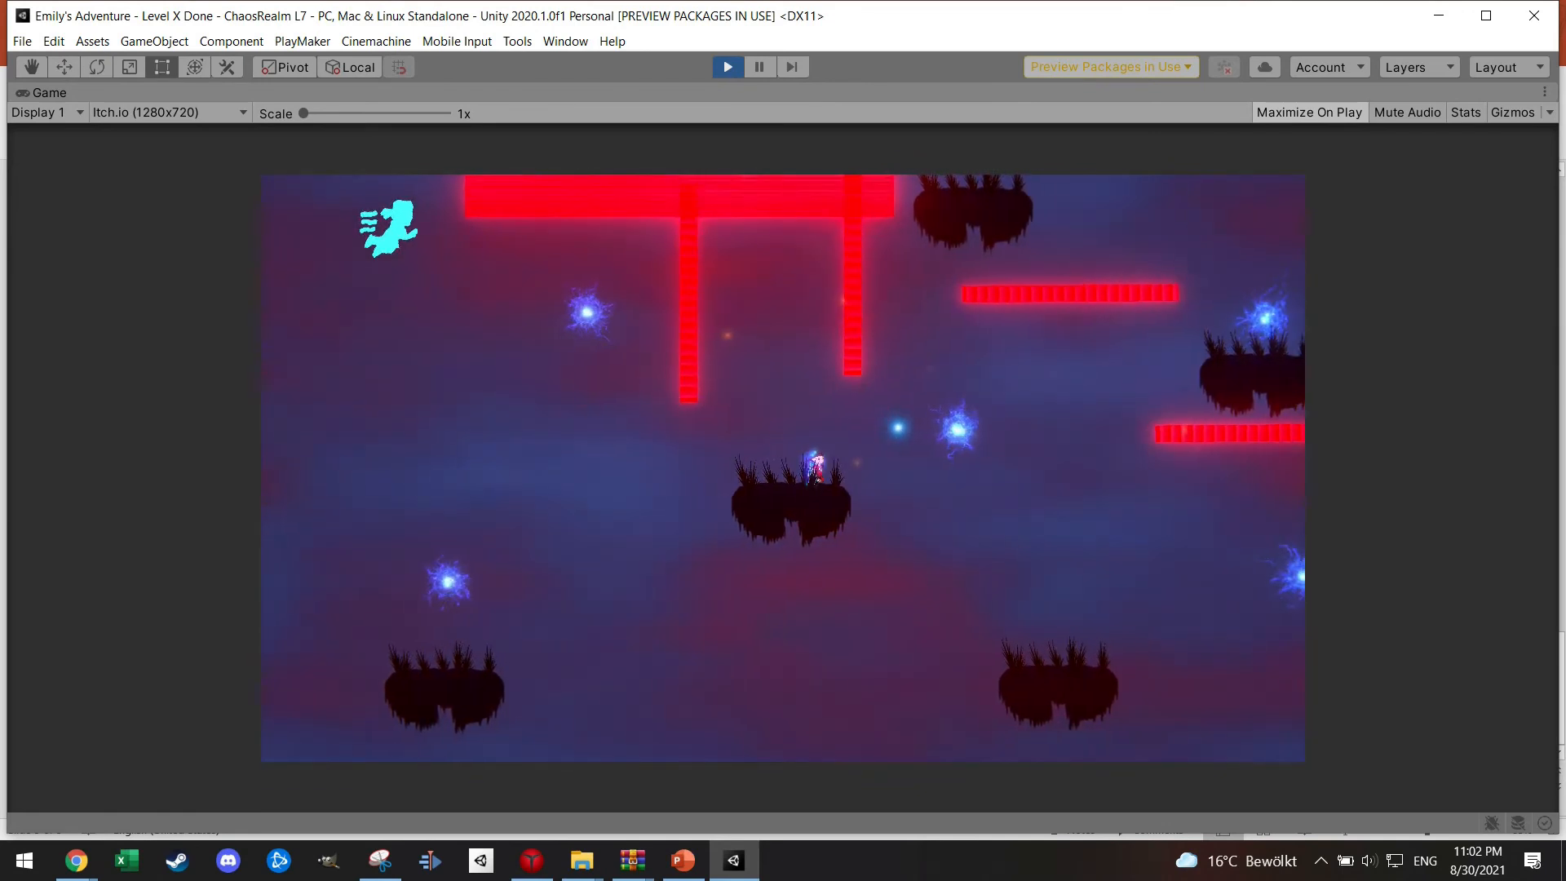
key("space")
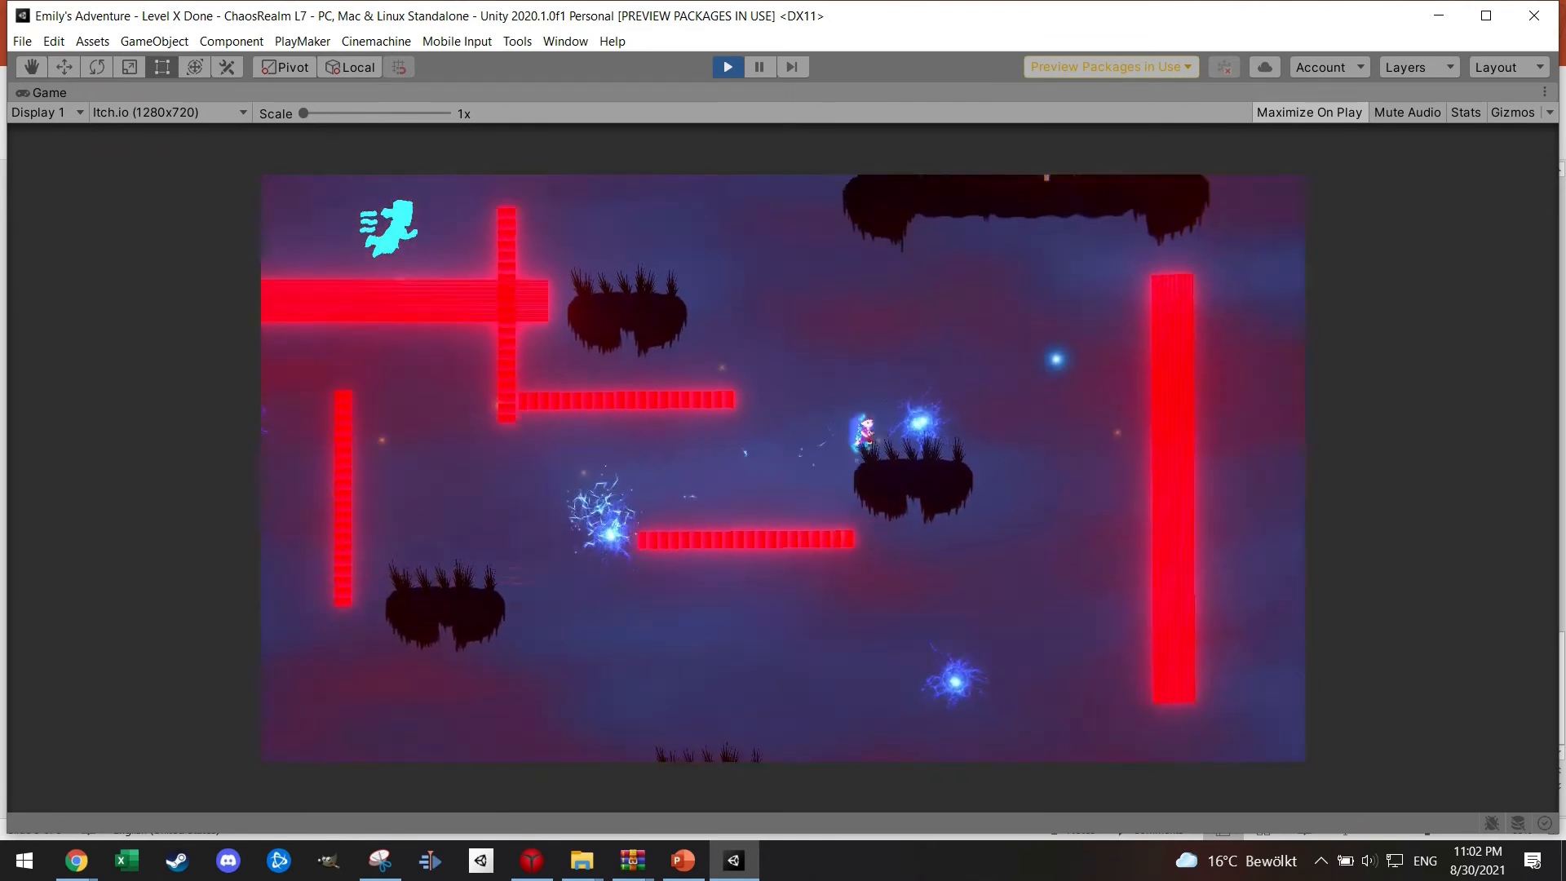
key("space")
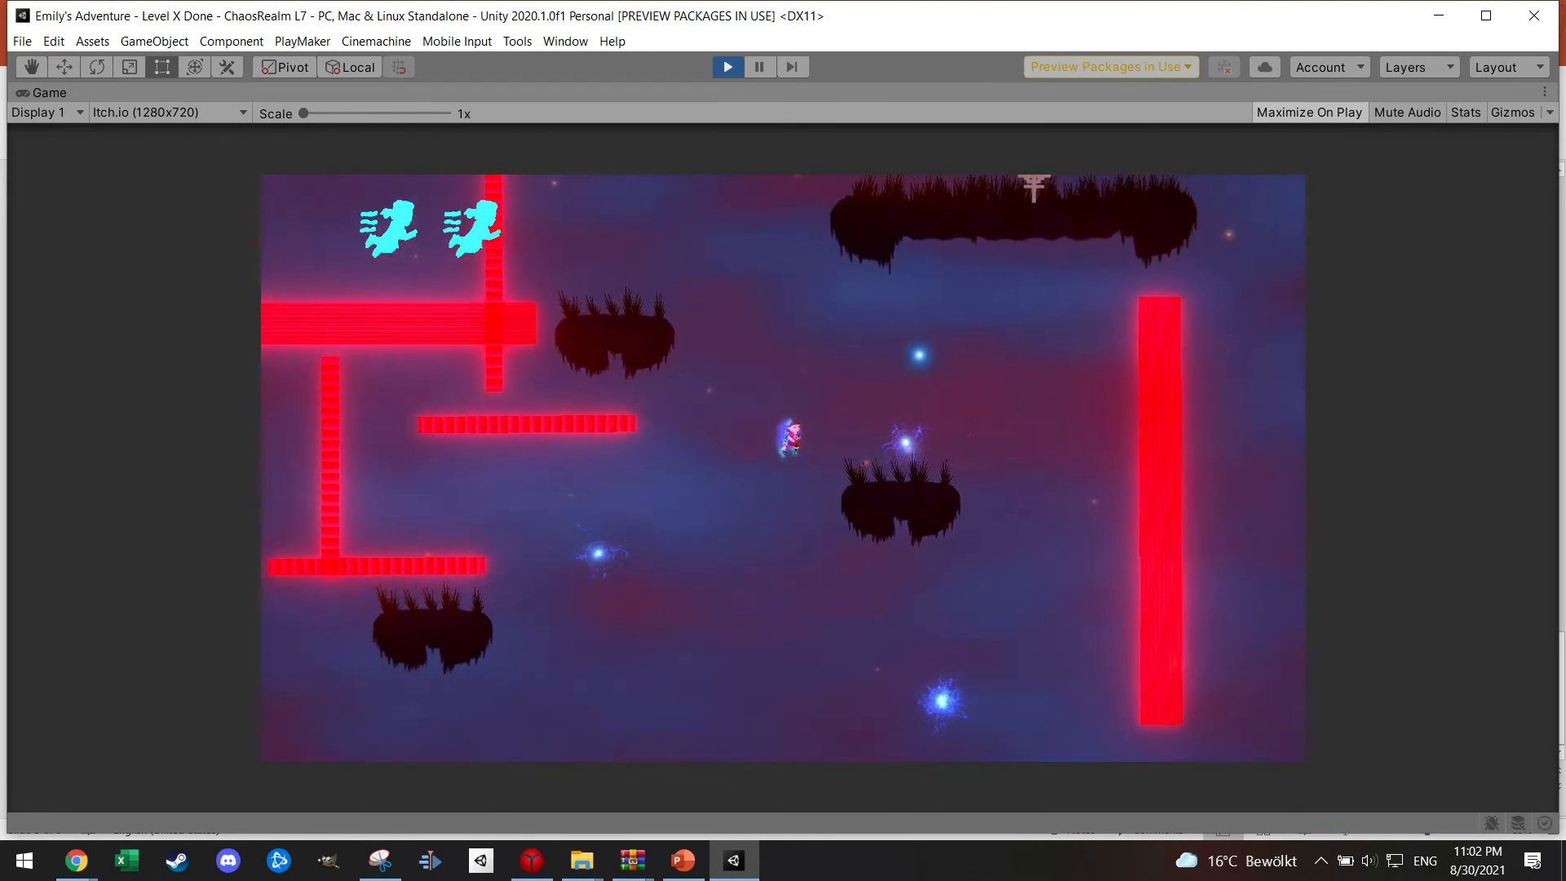
key("space")
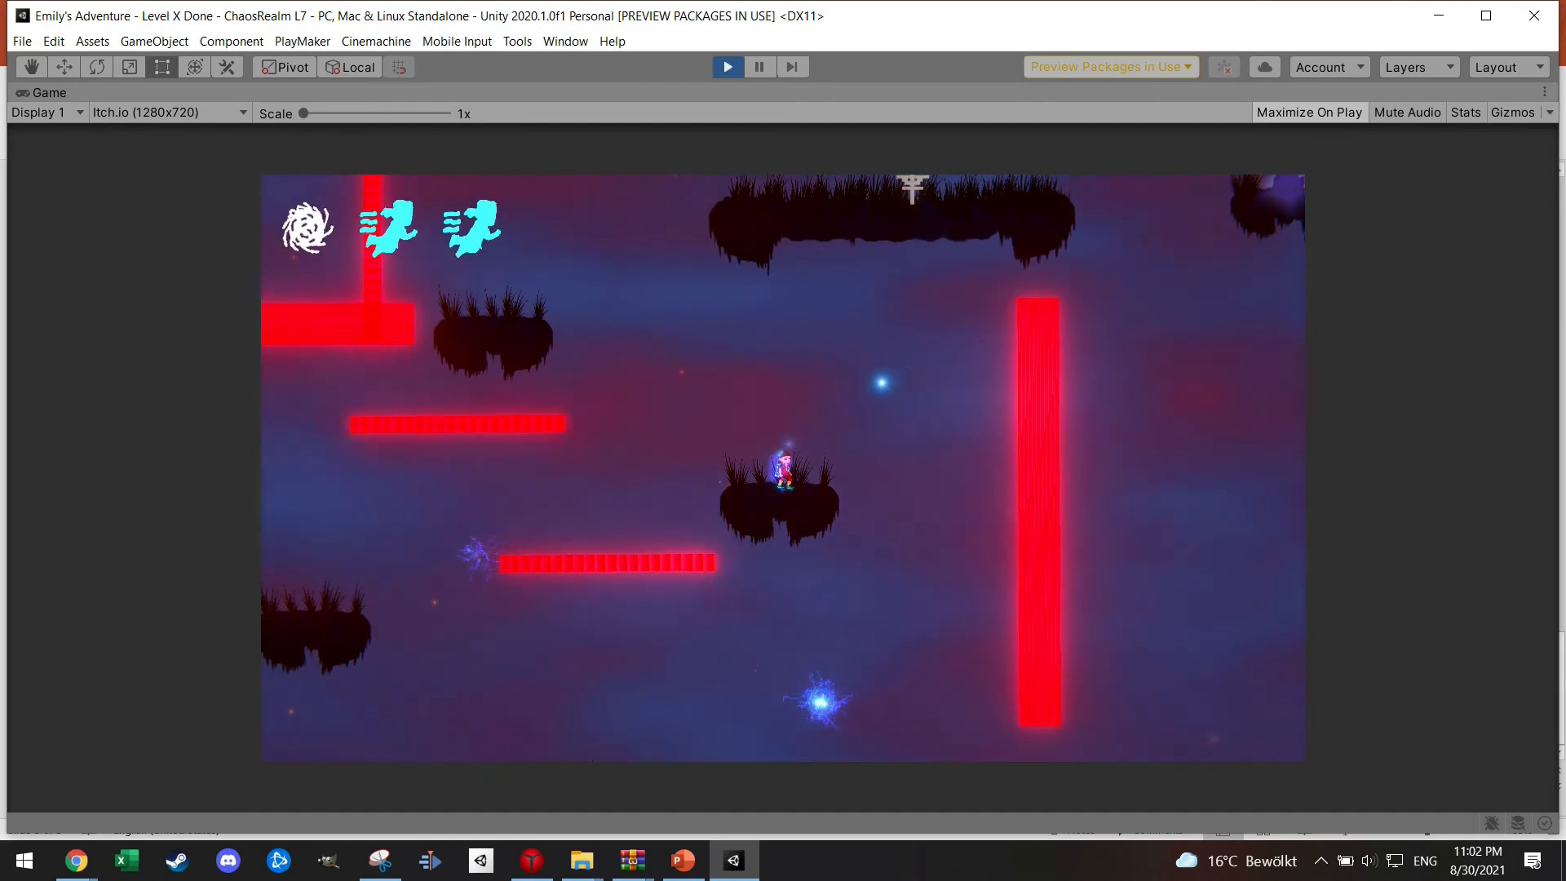
- Move left off the platform, dash right into a new area and dismiss its dialogue
key("Left")
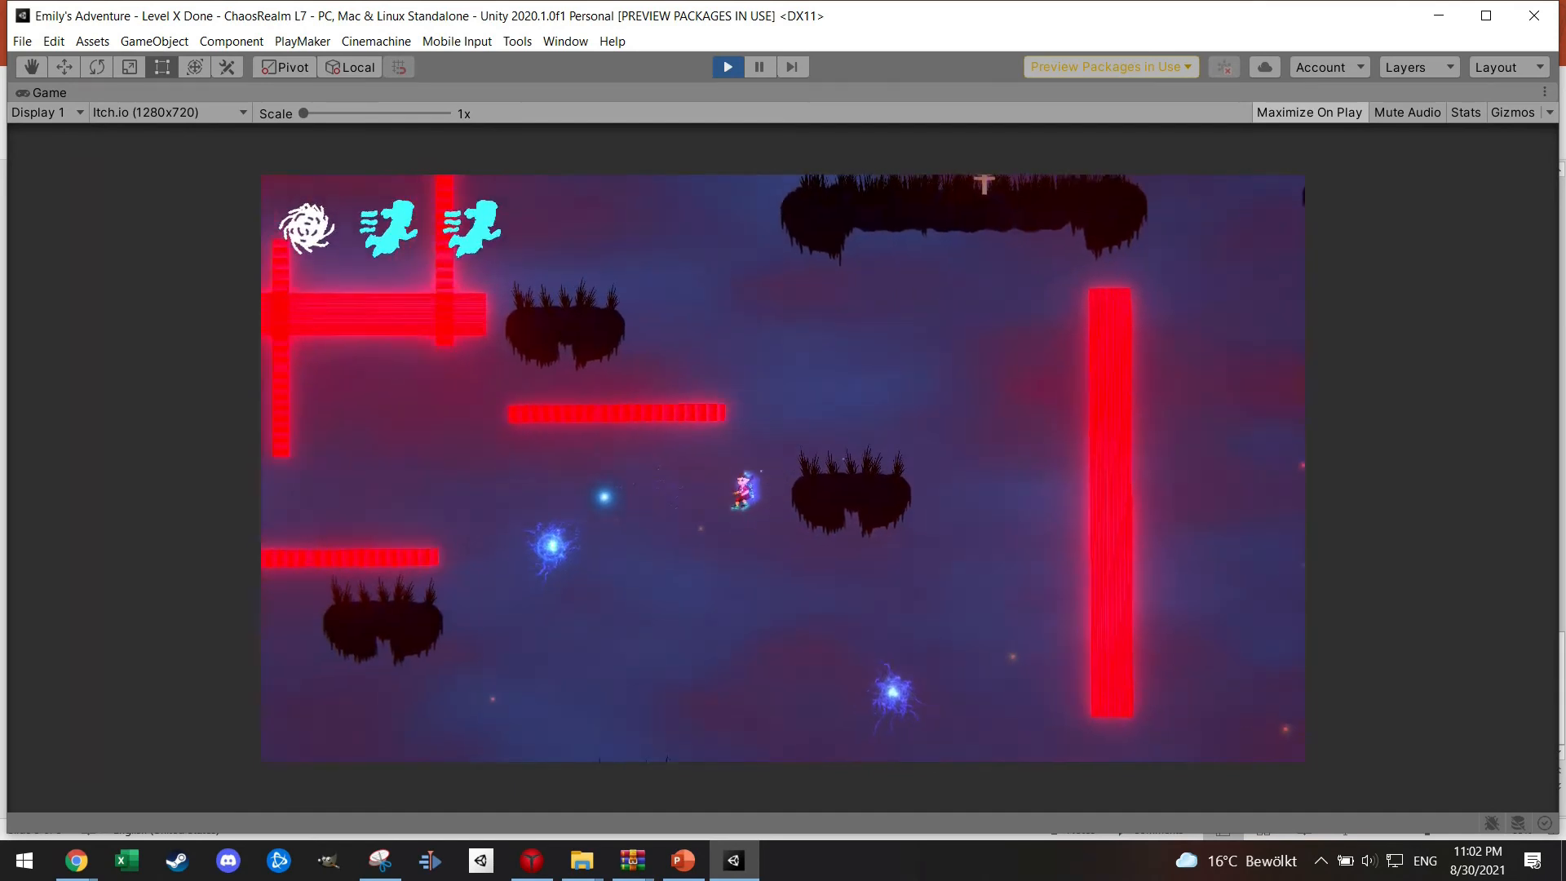
key("space")
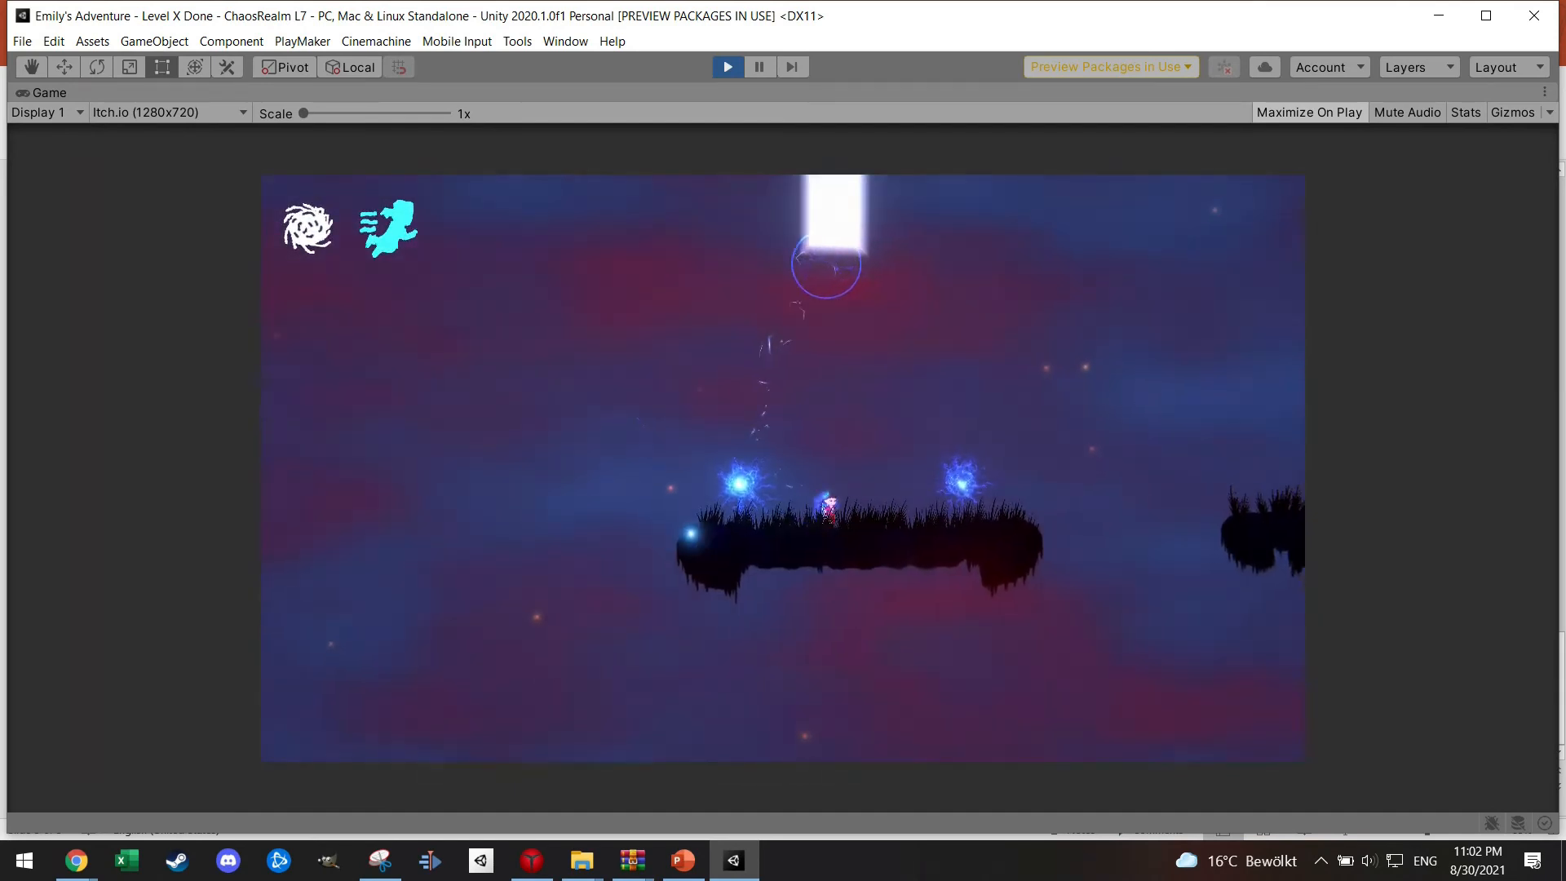
key("space")
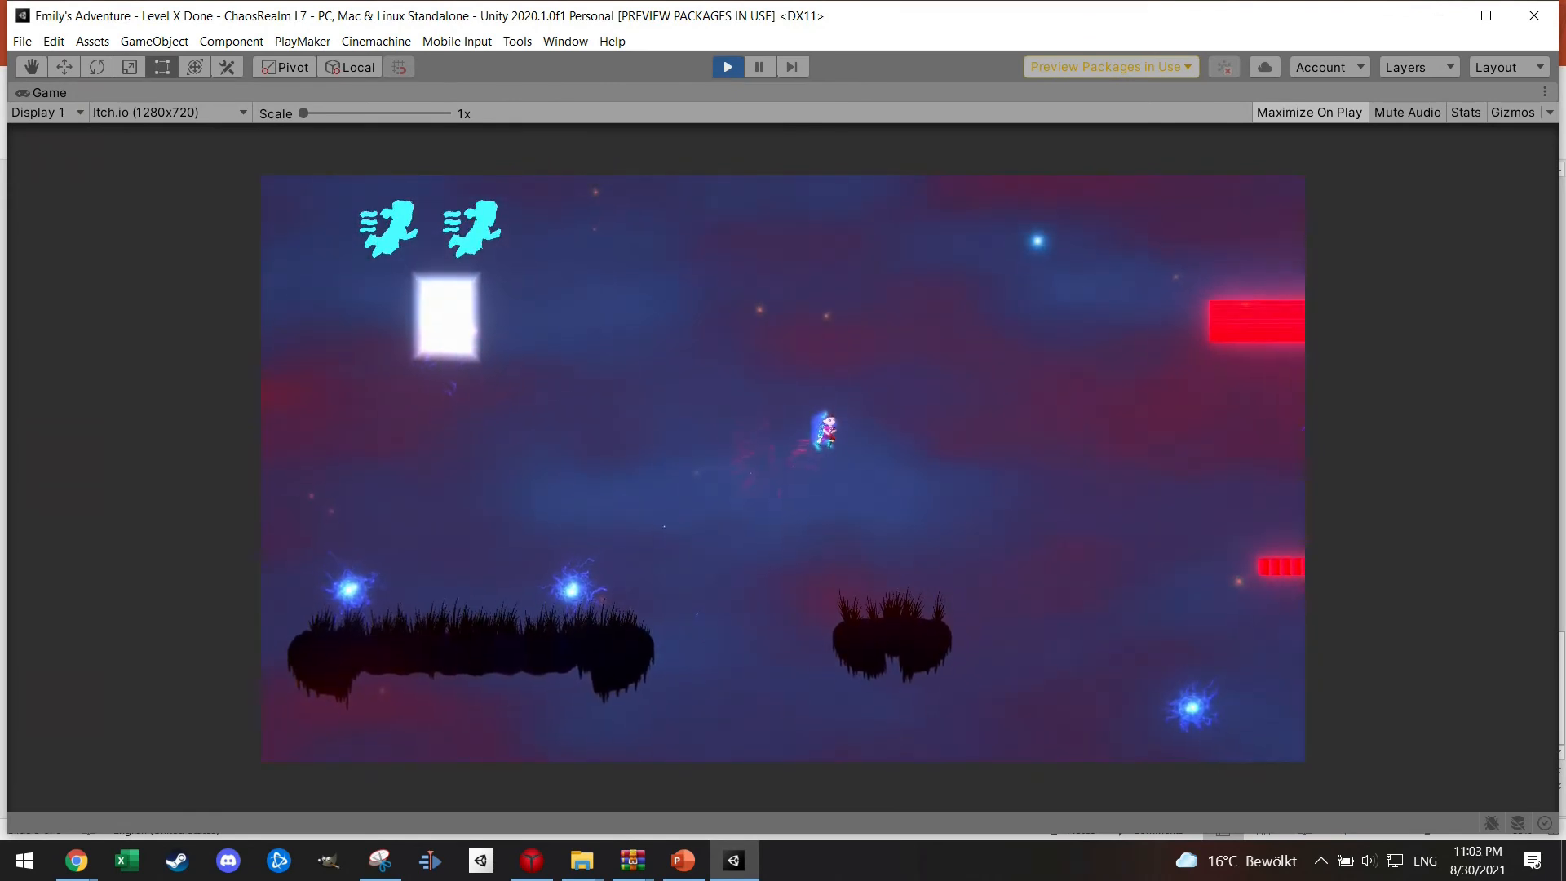
key("space")
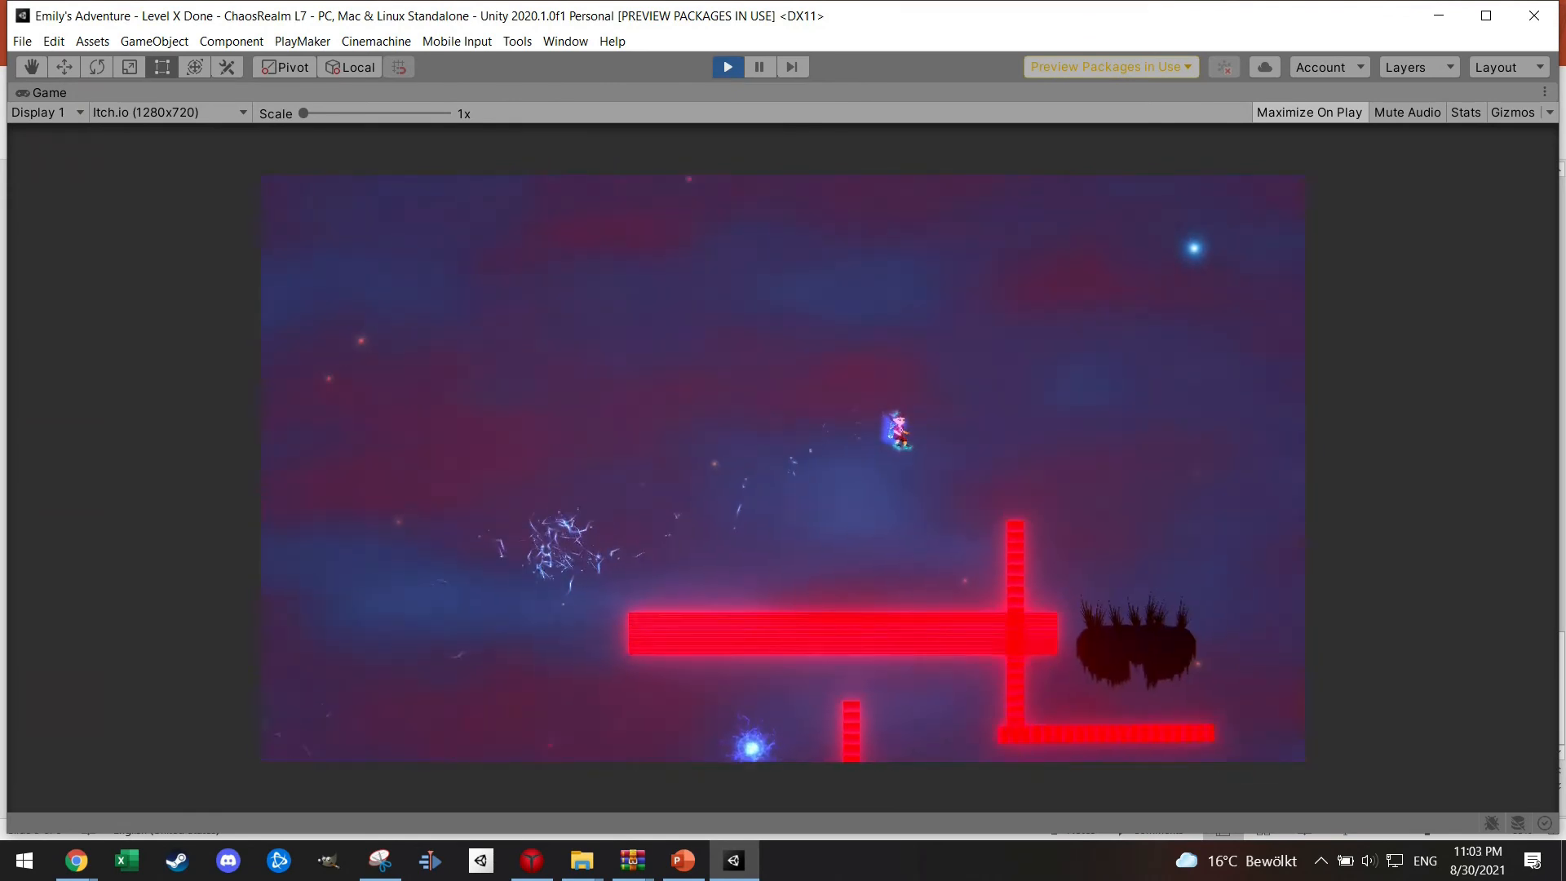
key("space")
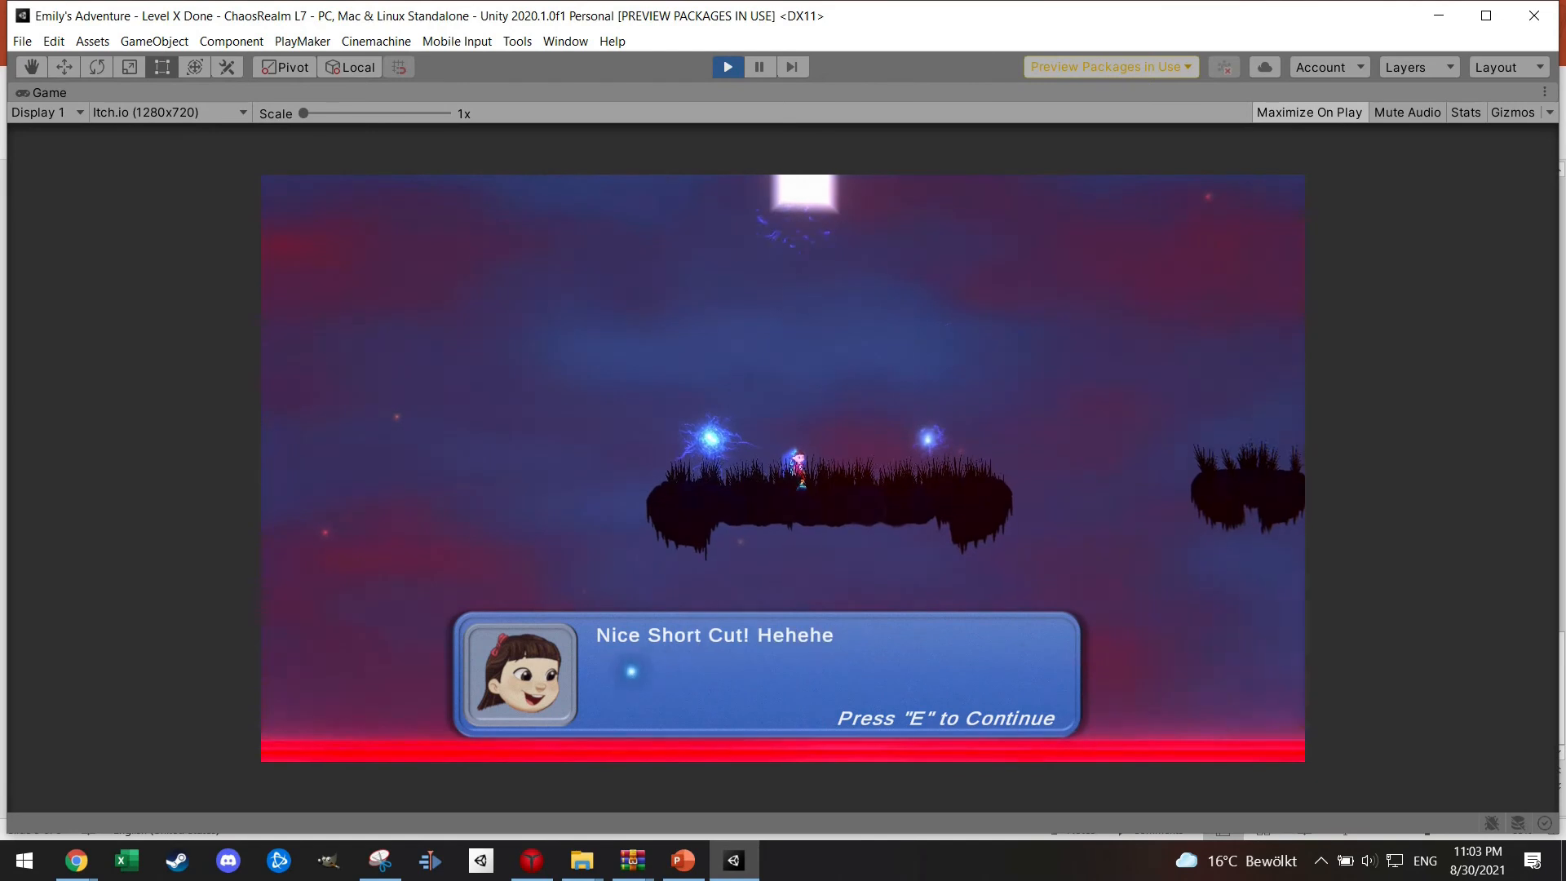
key("e")
key("Right")
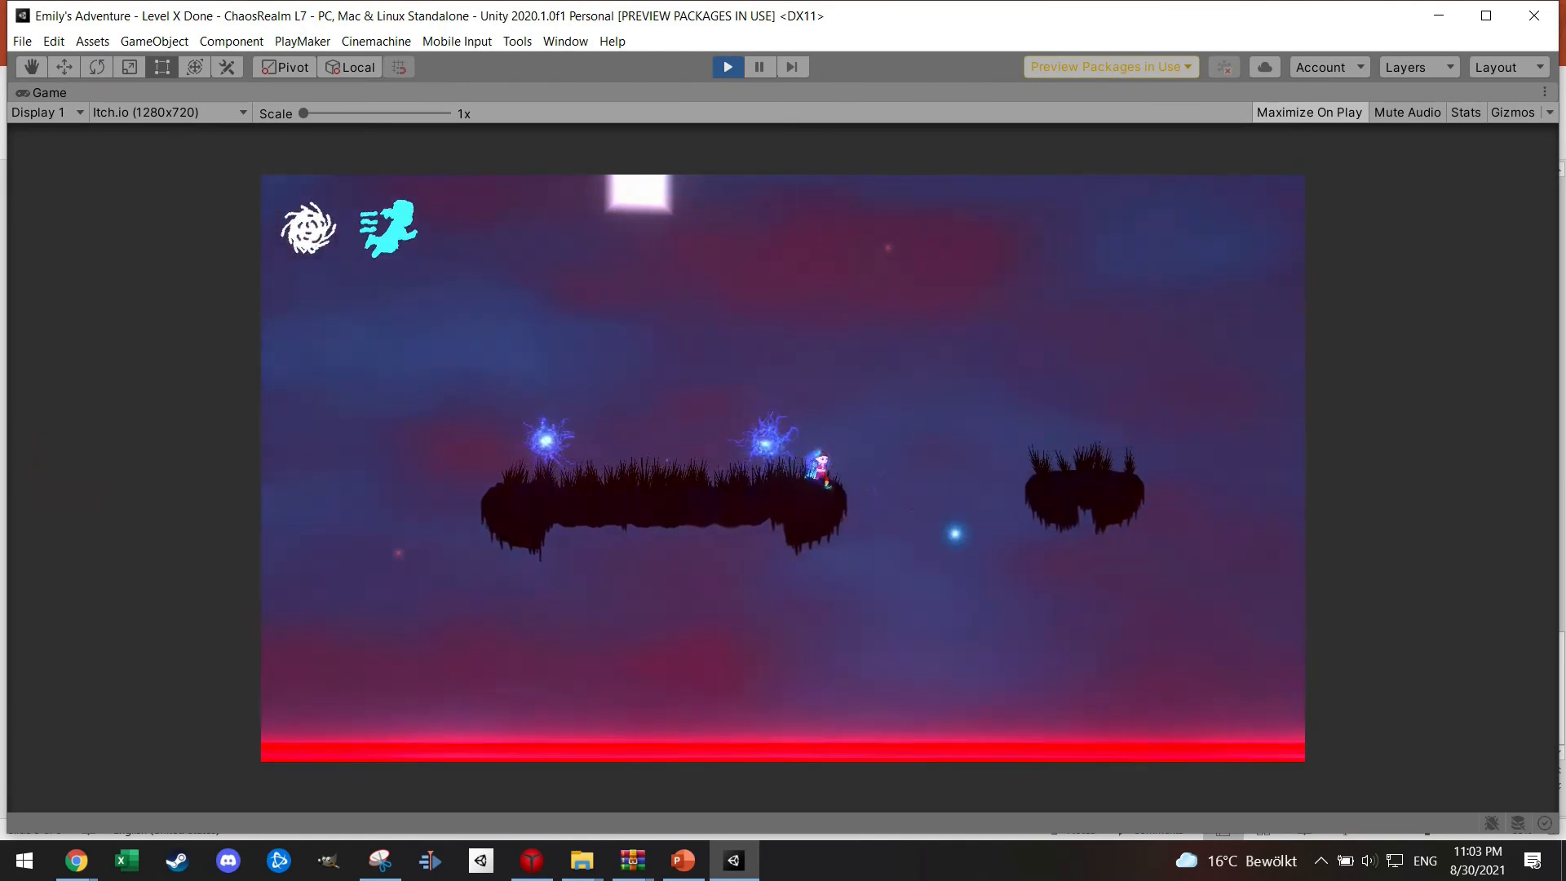
- Fly up to the right, dash past the red laser bars and reach the floating platform
key("space")
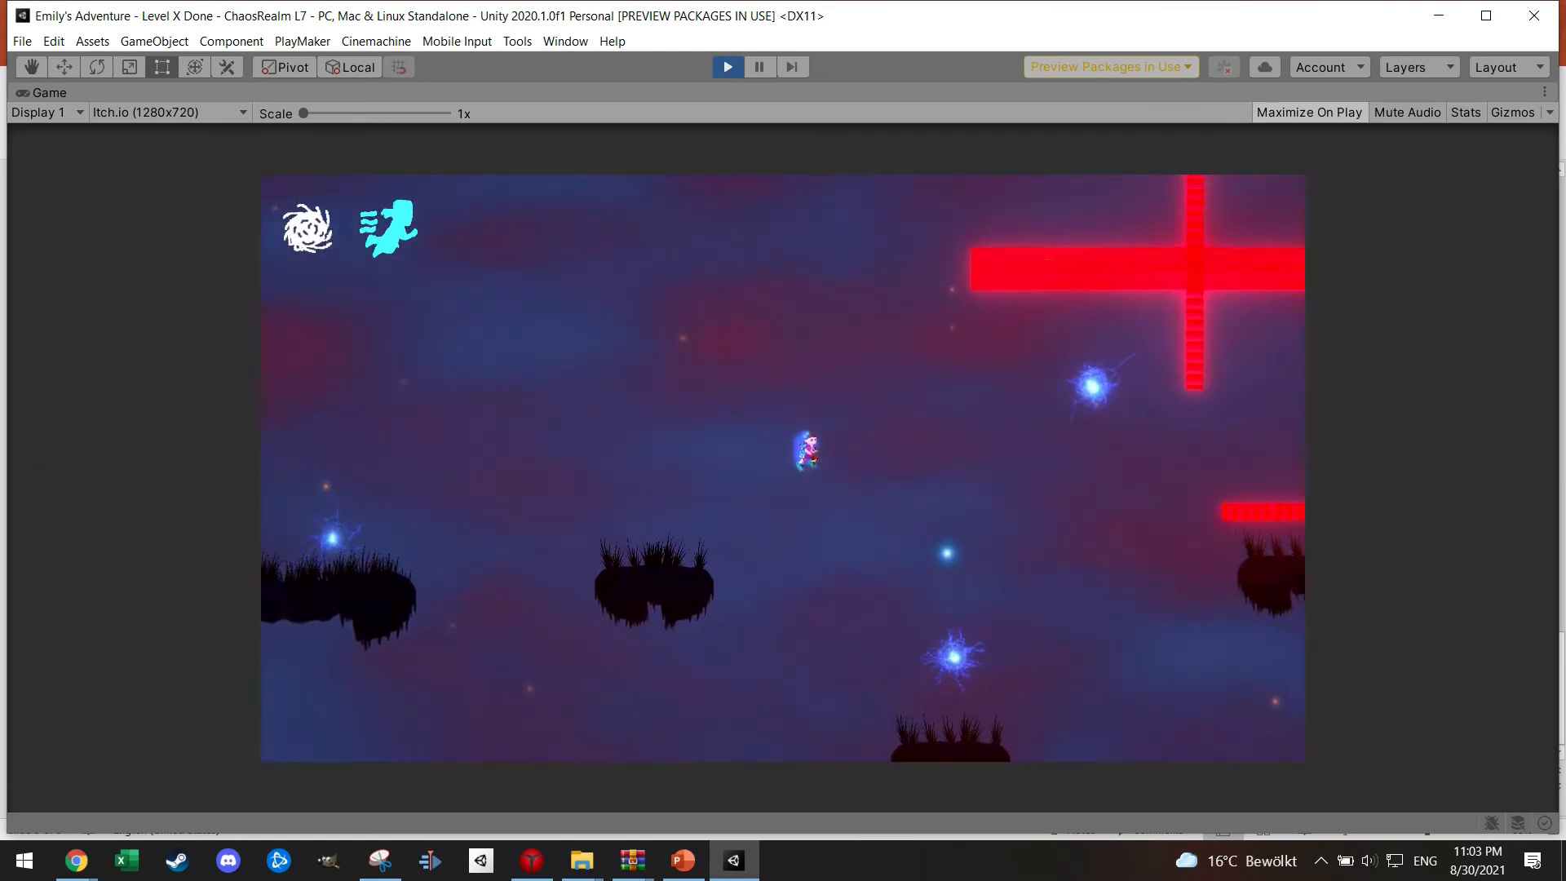
key("Right")
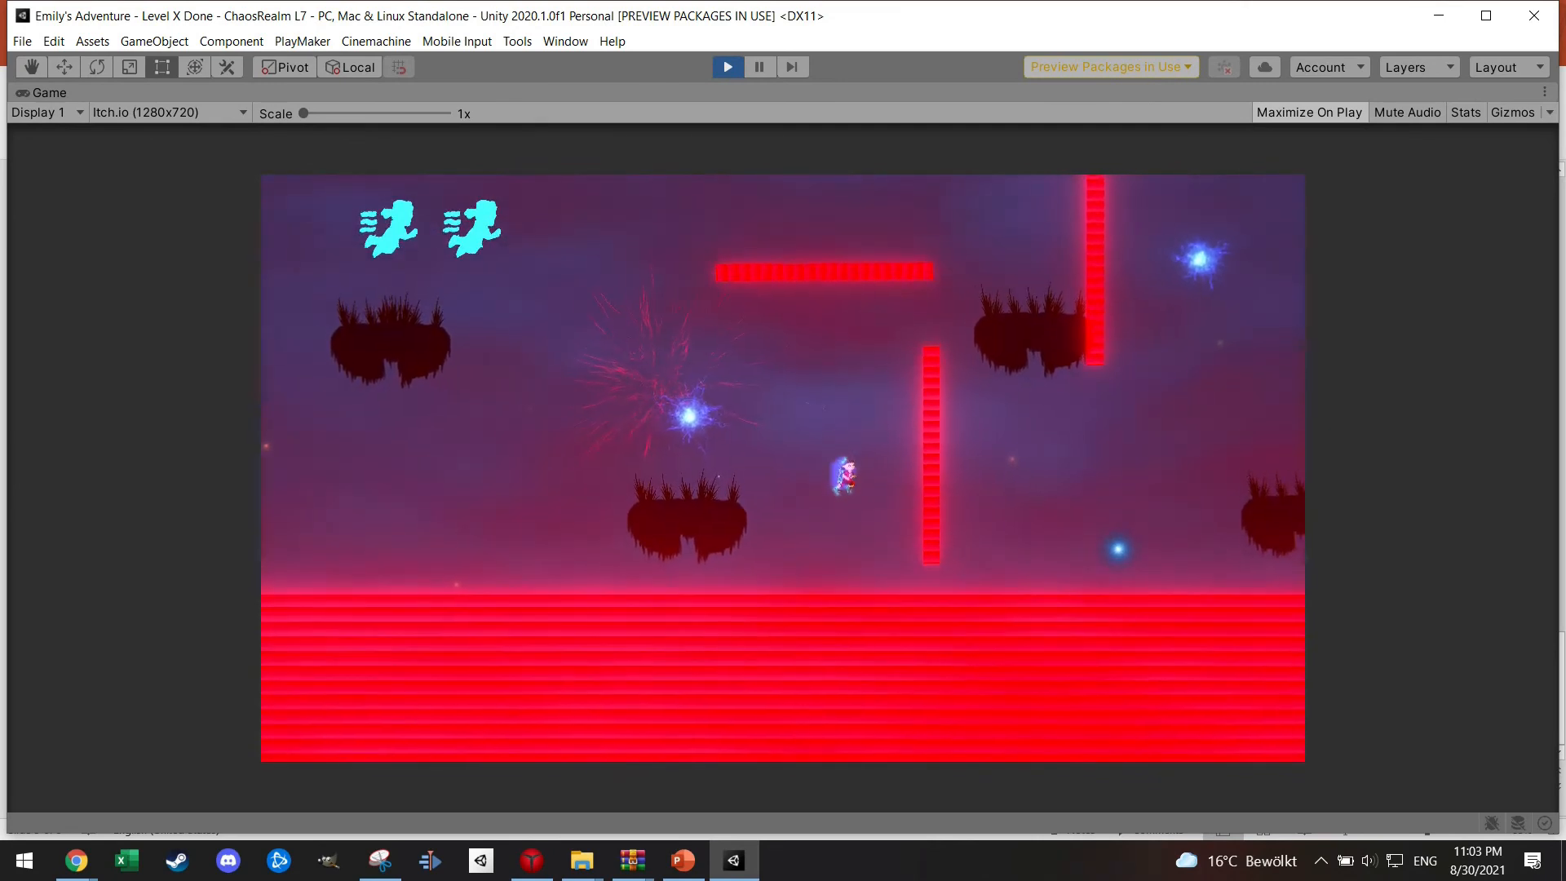
key("shift")
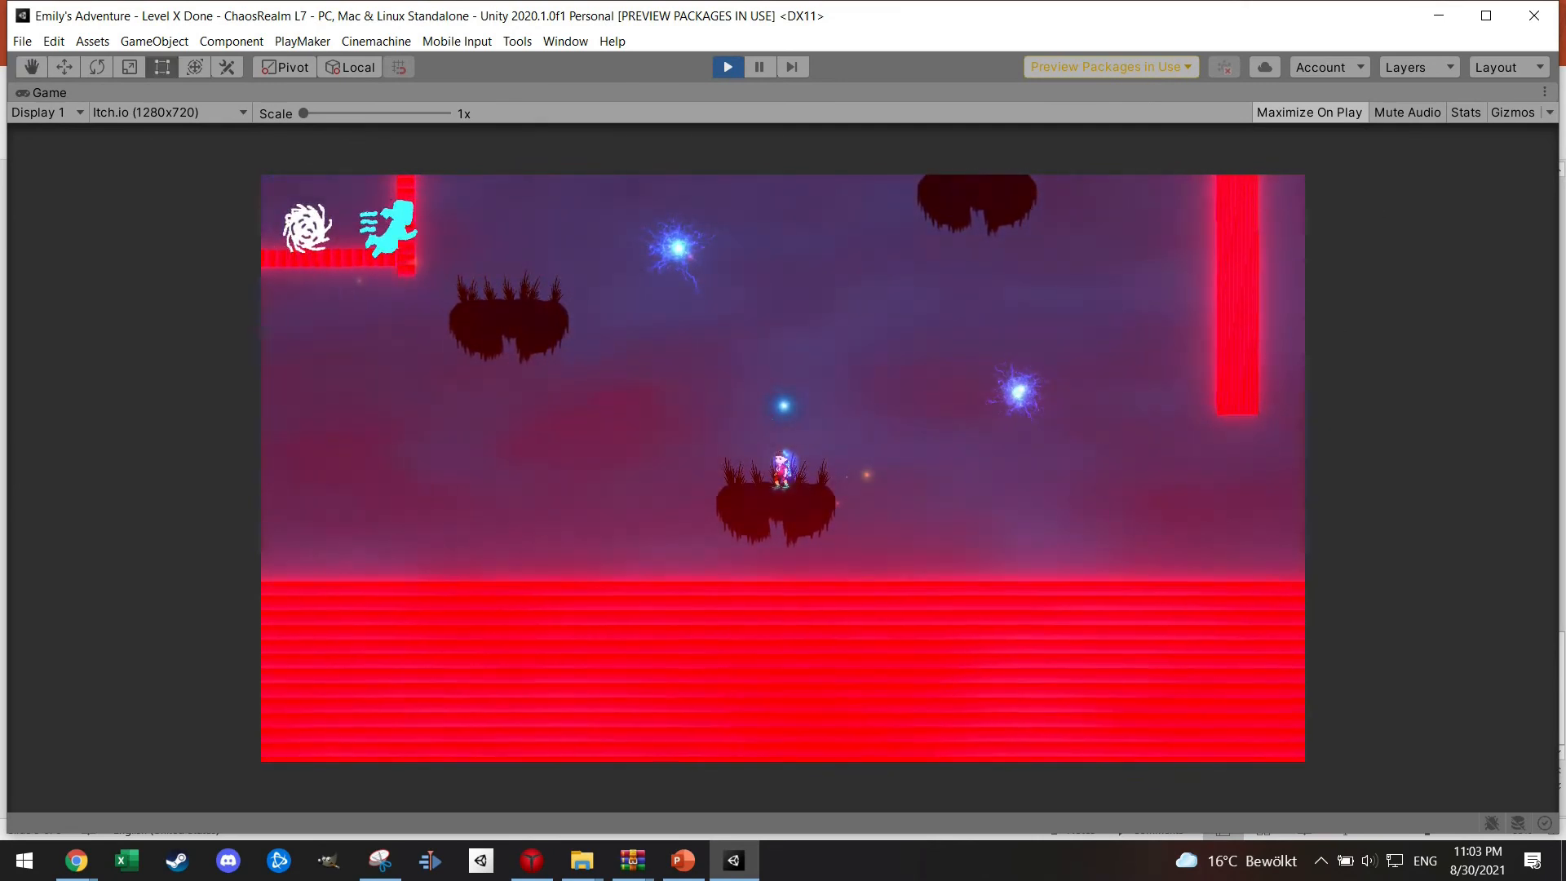
key("space")
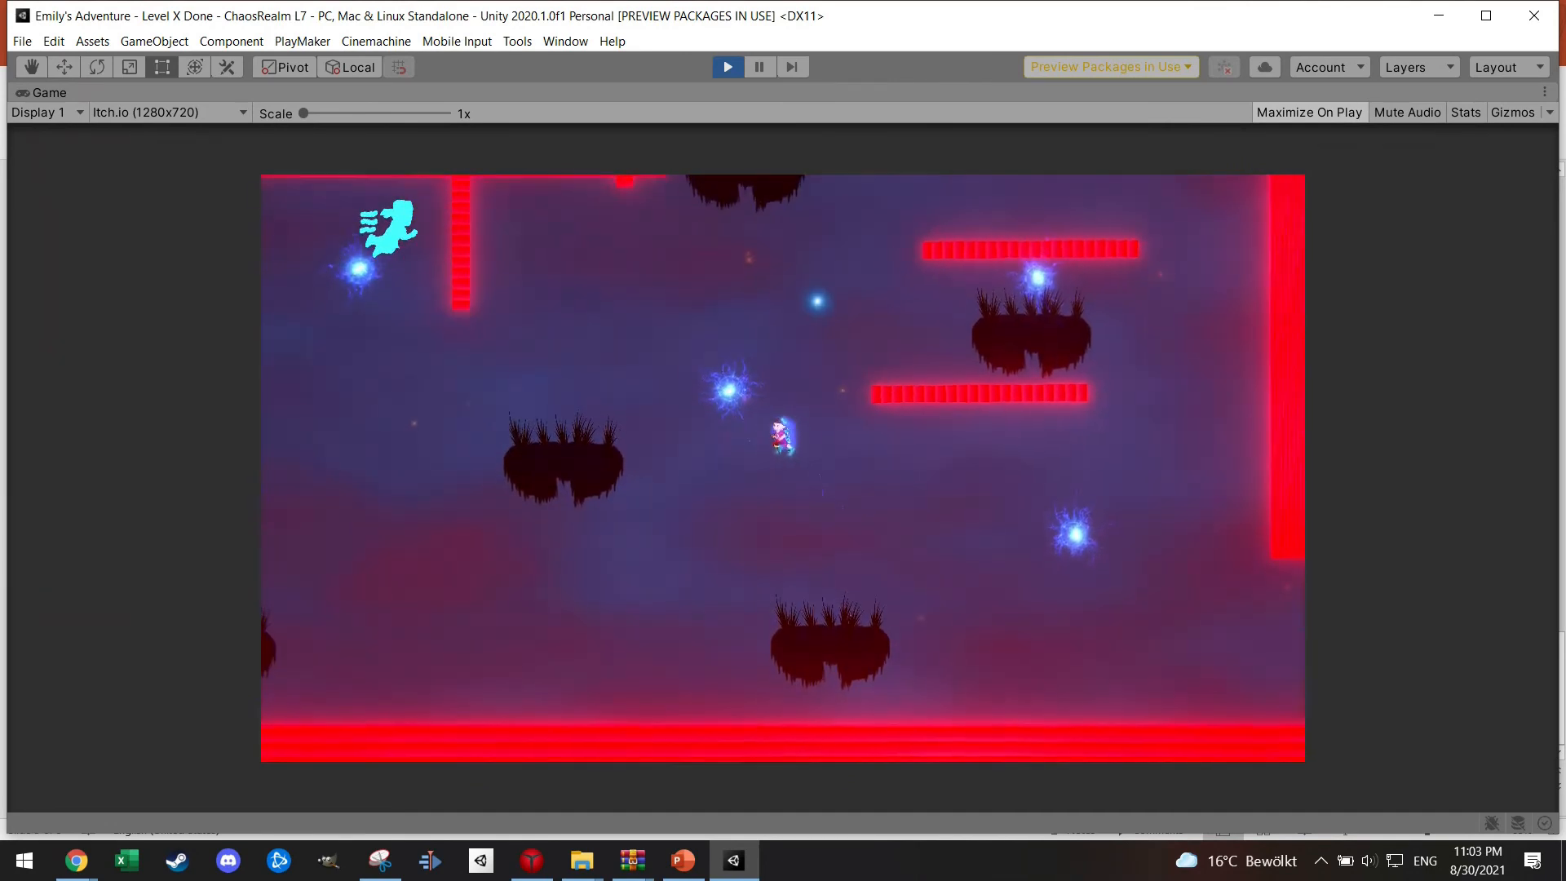
key("space")
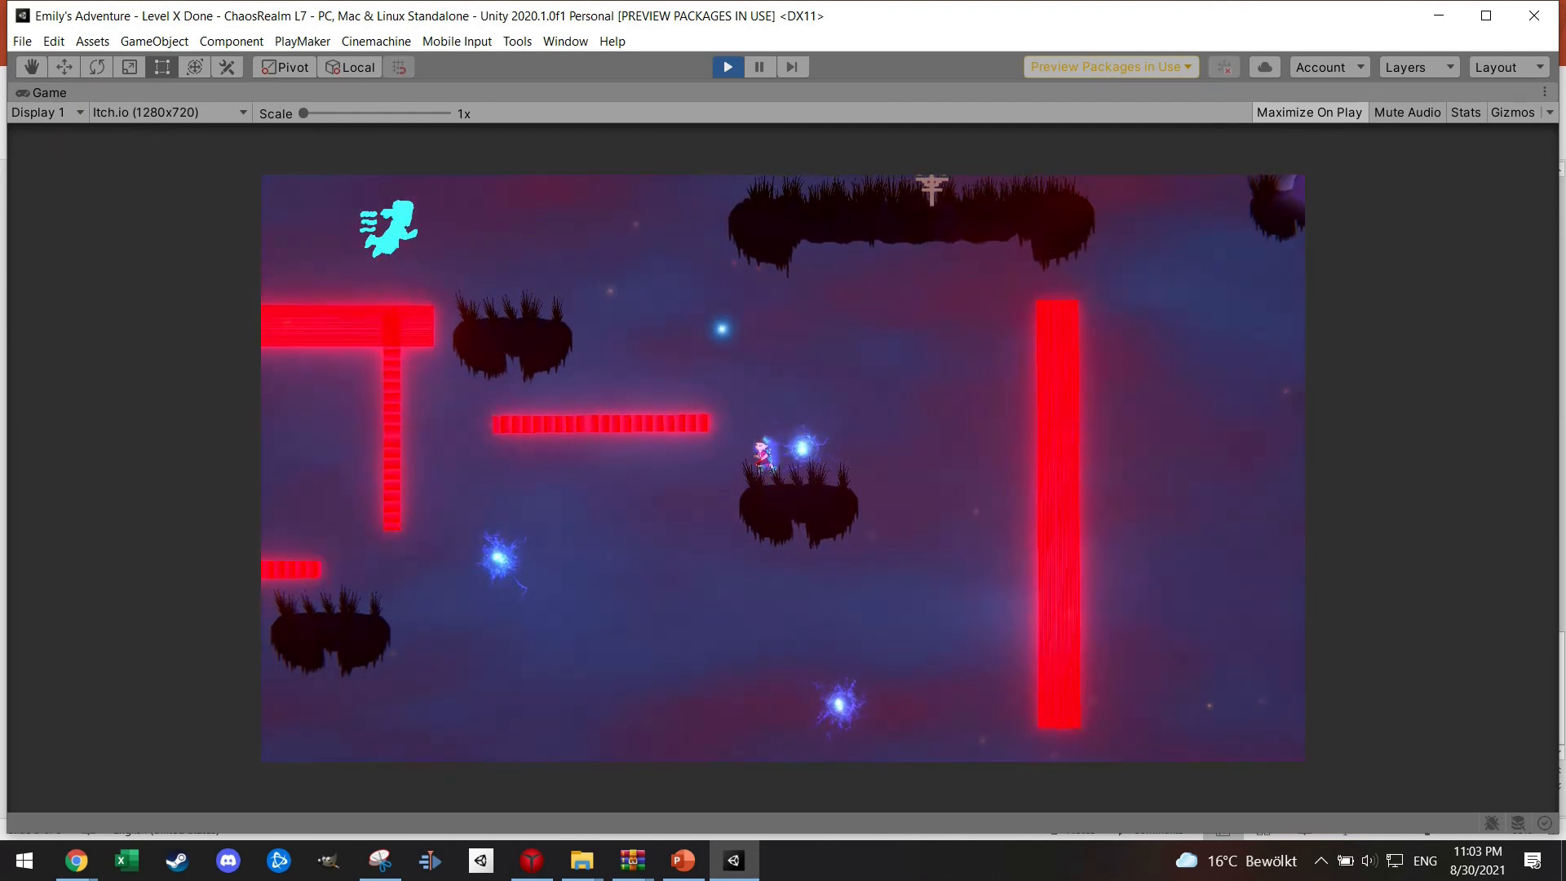
key("space")
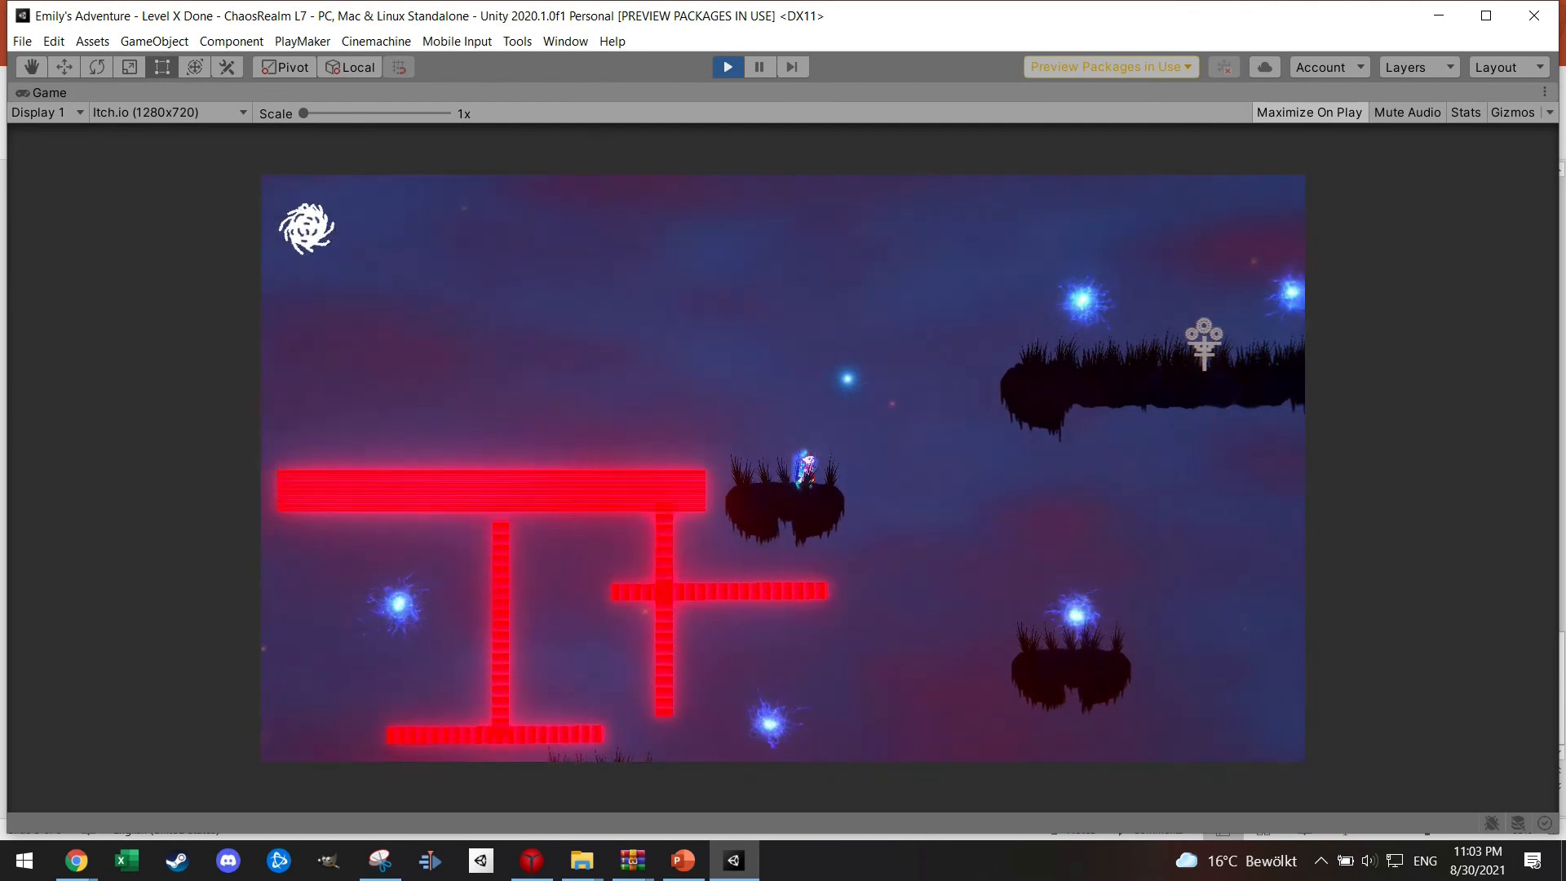
- Move right toward the totem, land and walk the platform, then jump left off it
key("Right")
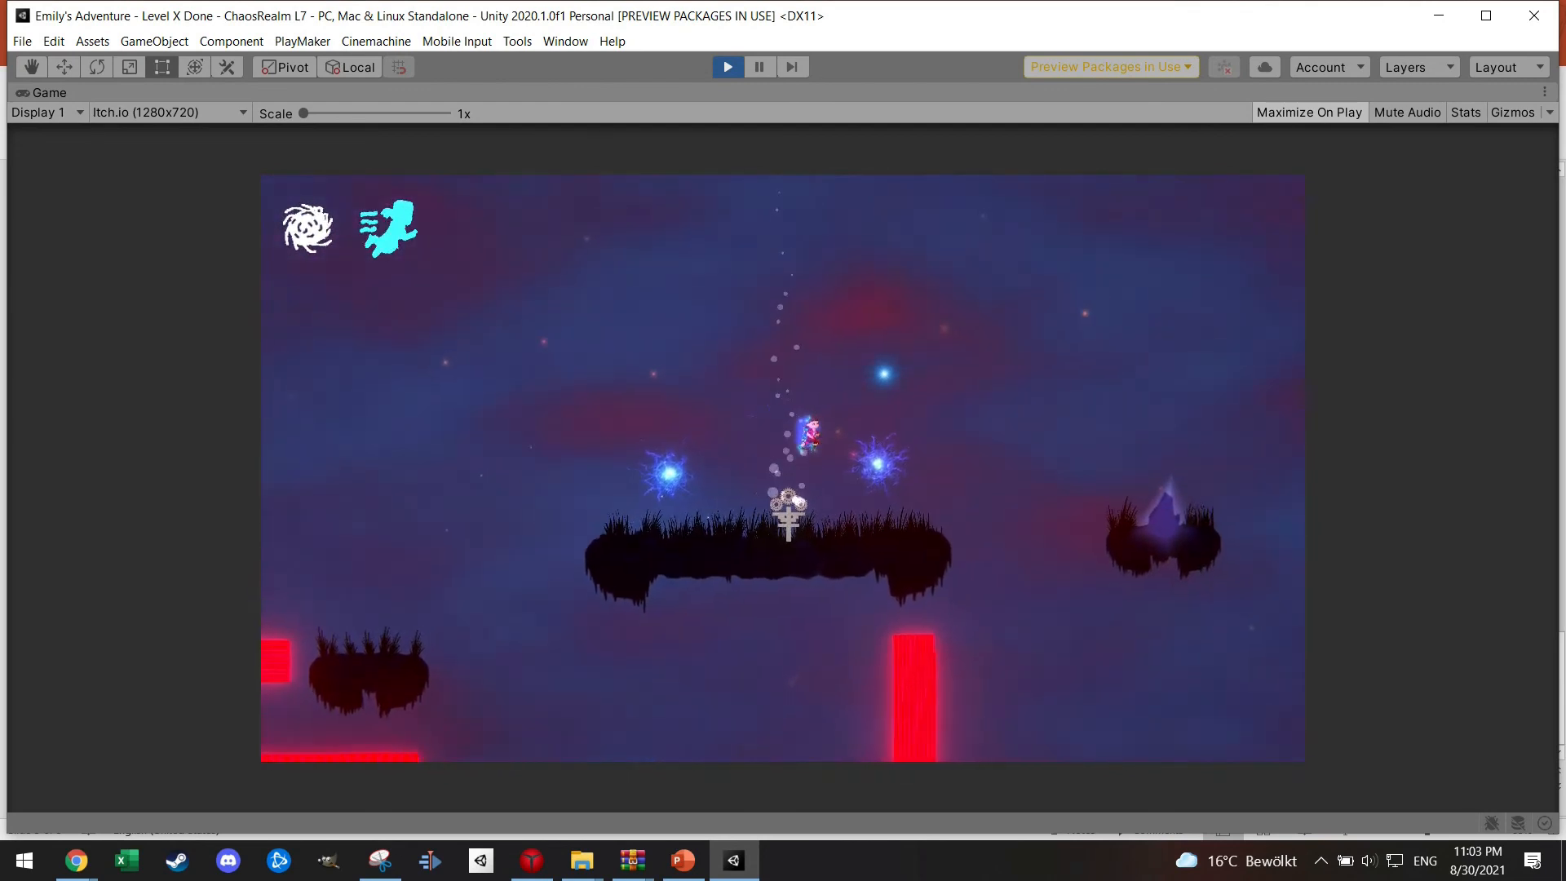
key("Left")
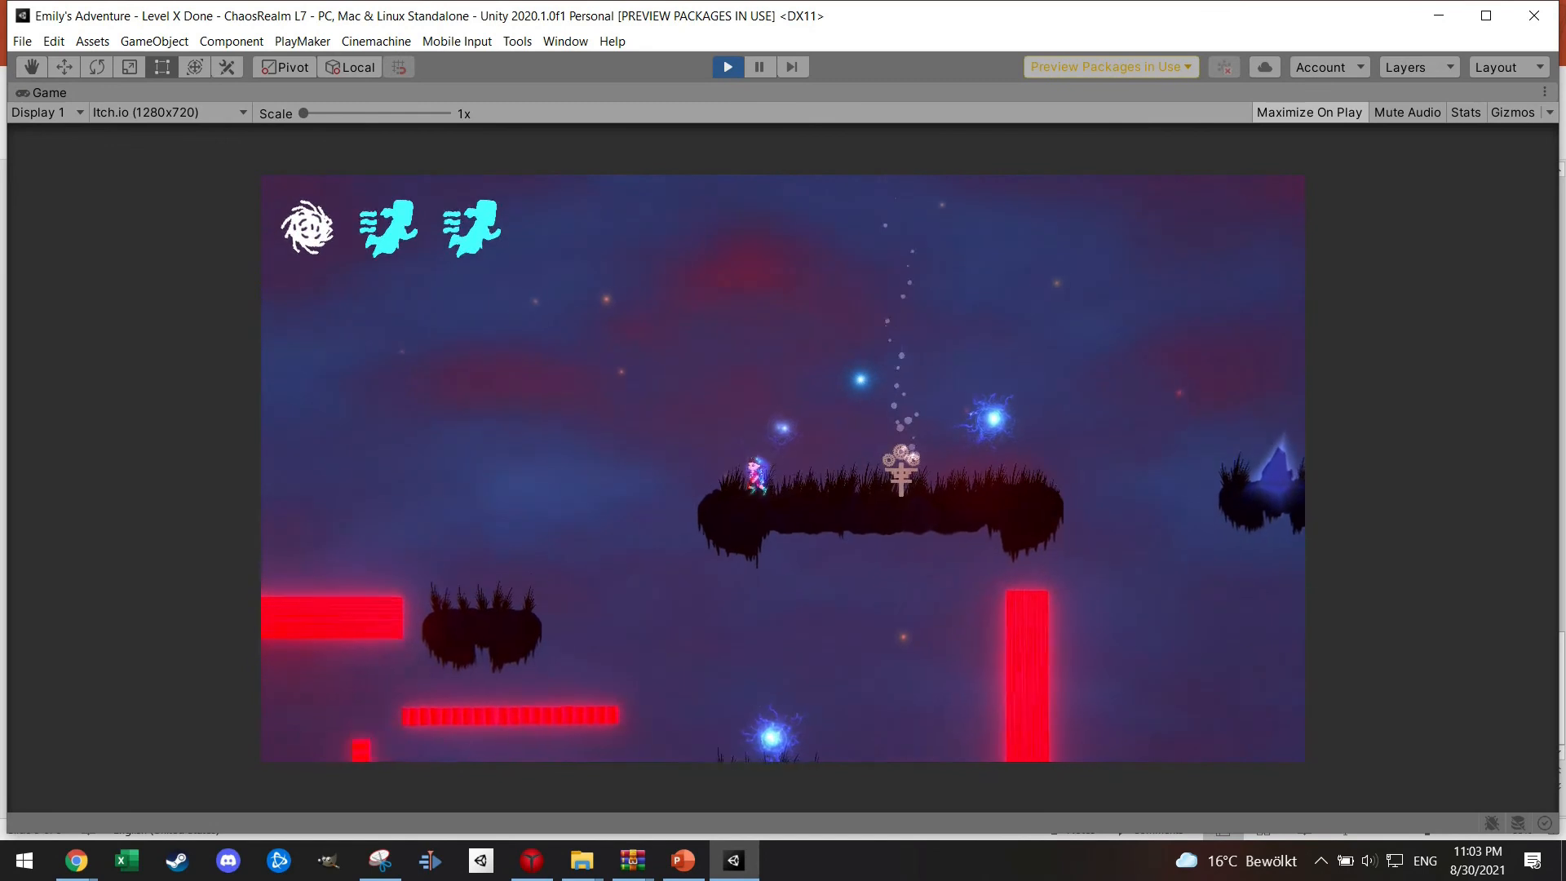
key("Left")
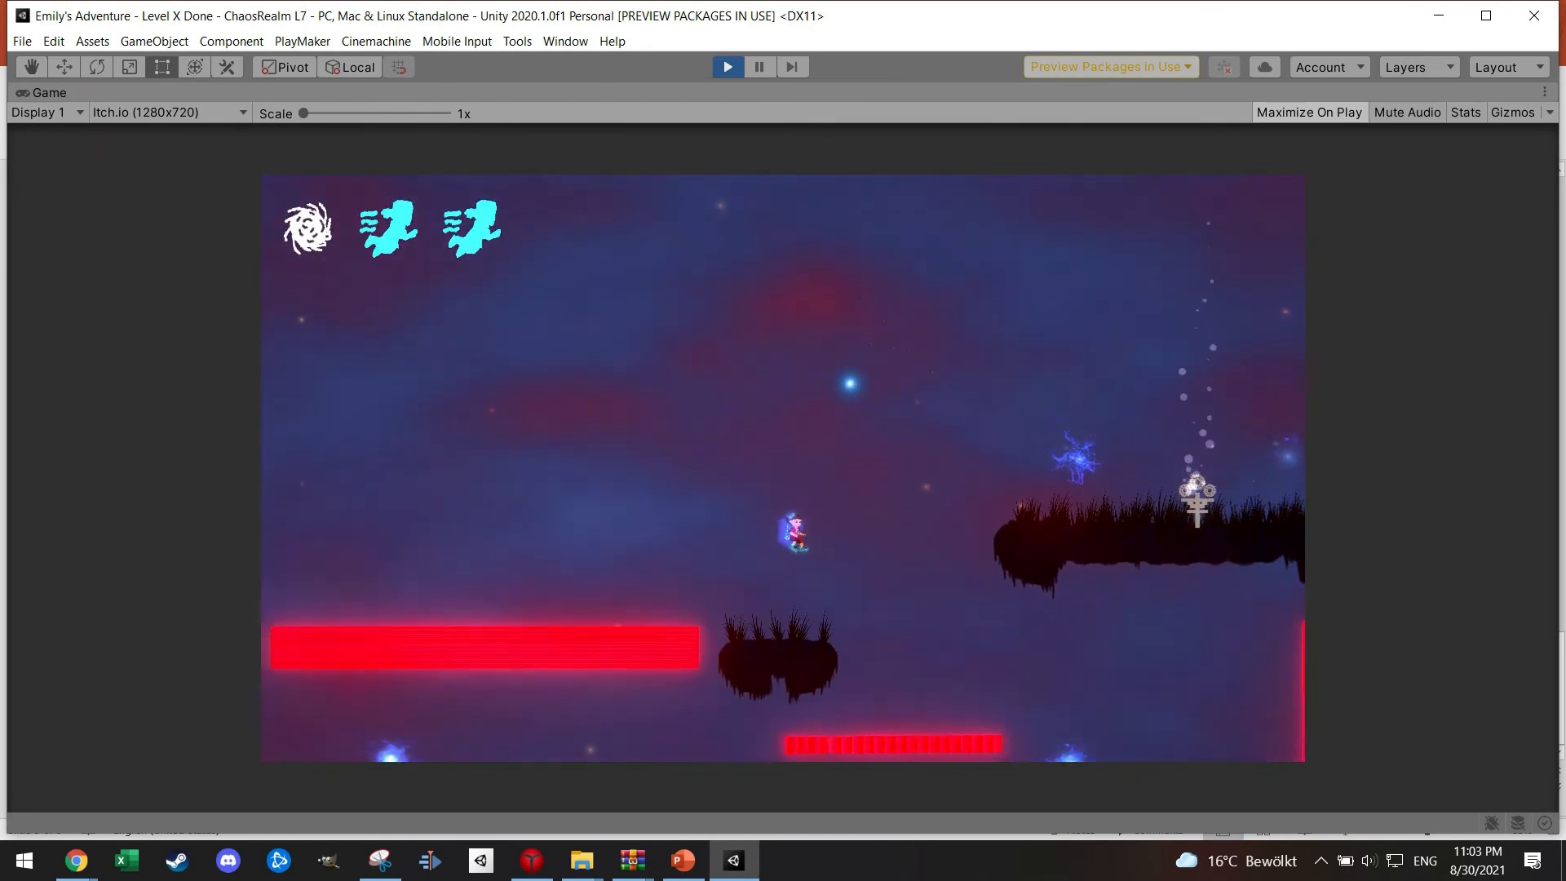